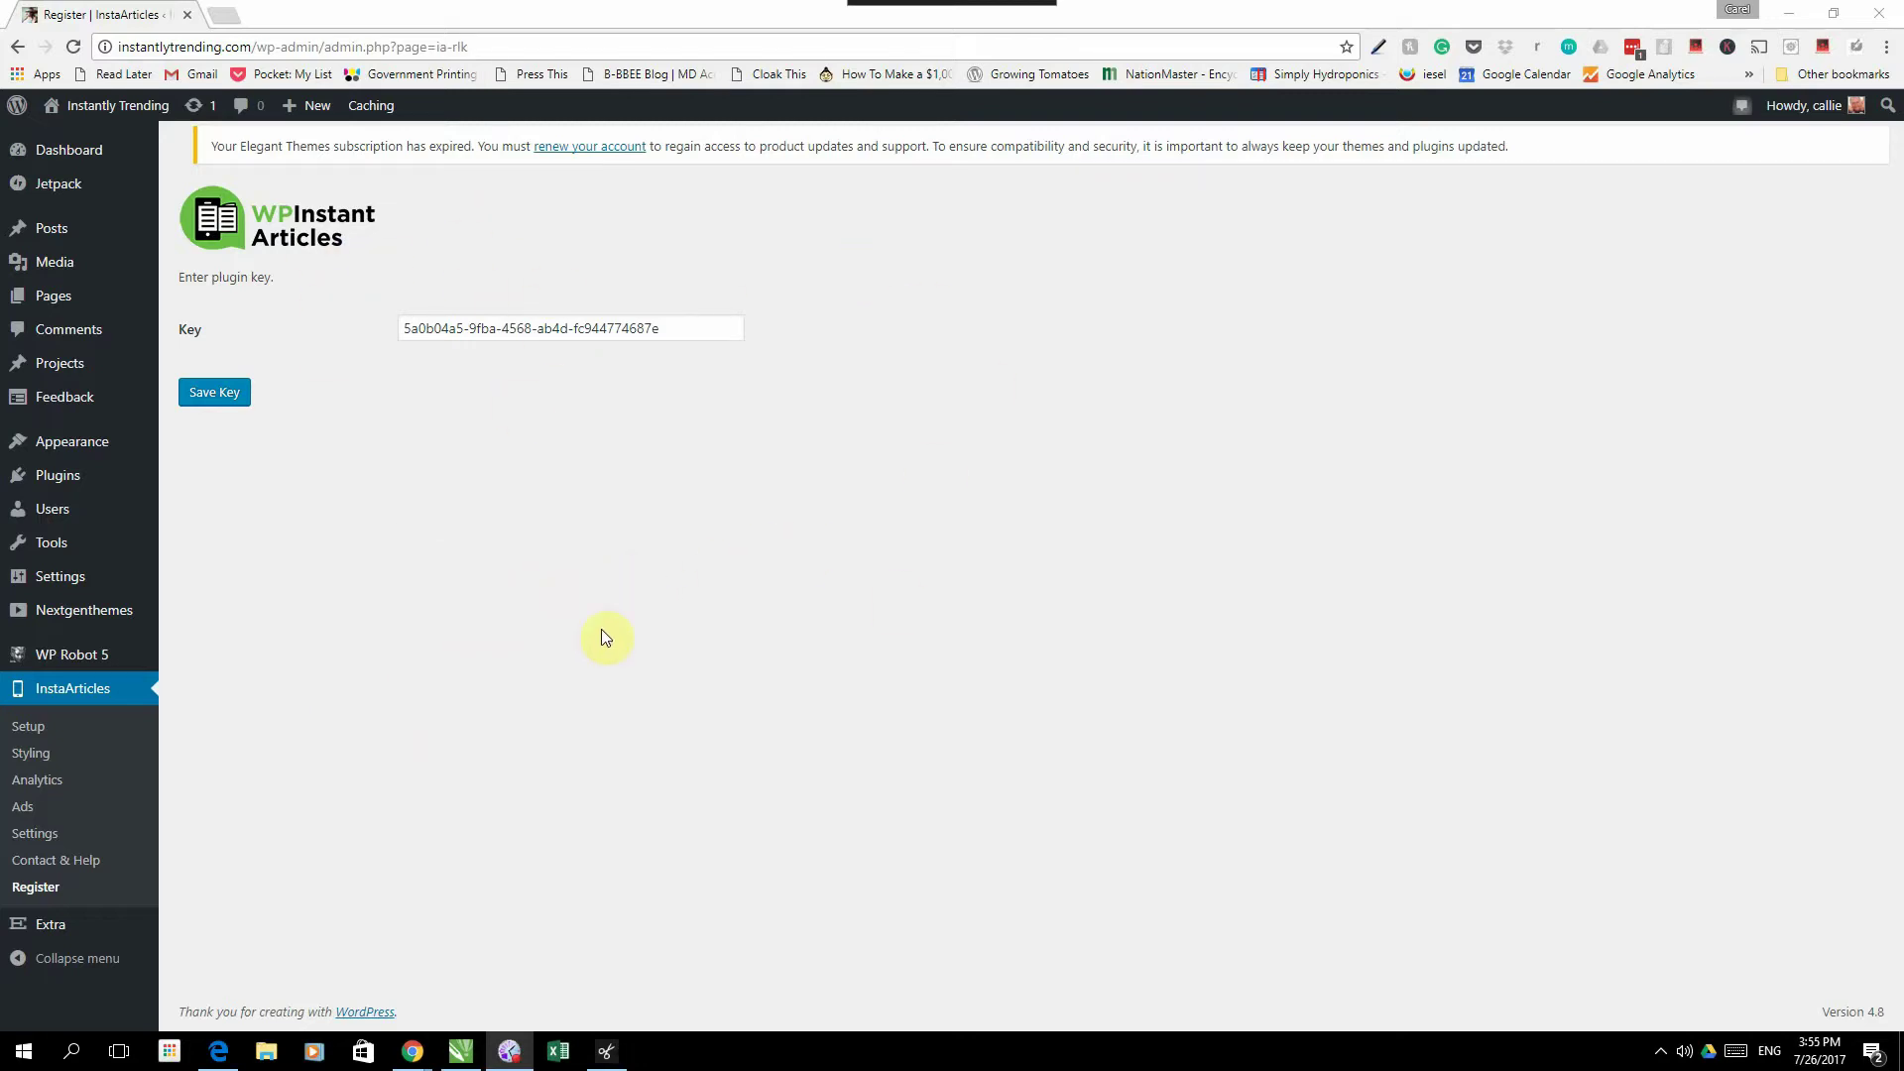
Step: Review the Setup page's Google AMP and Facebook Instant Article status, then go to Styling
click(30, 729)
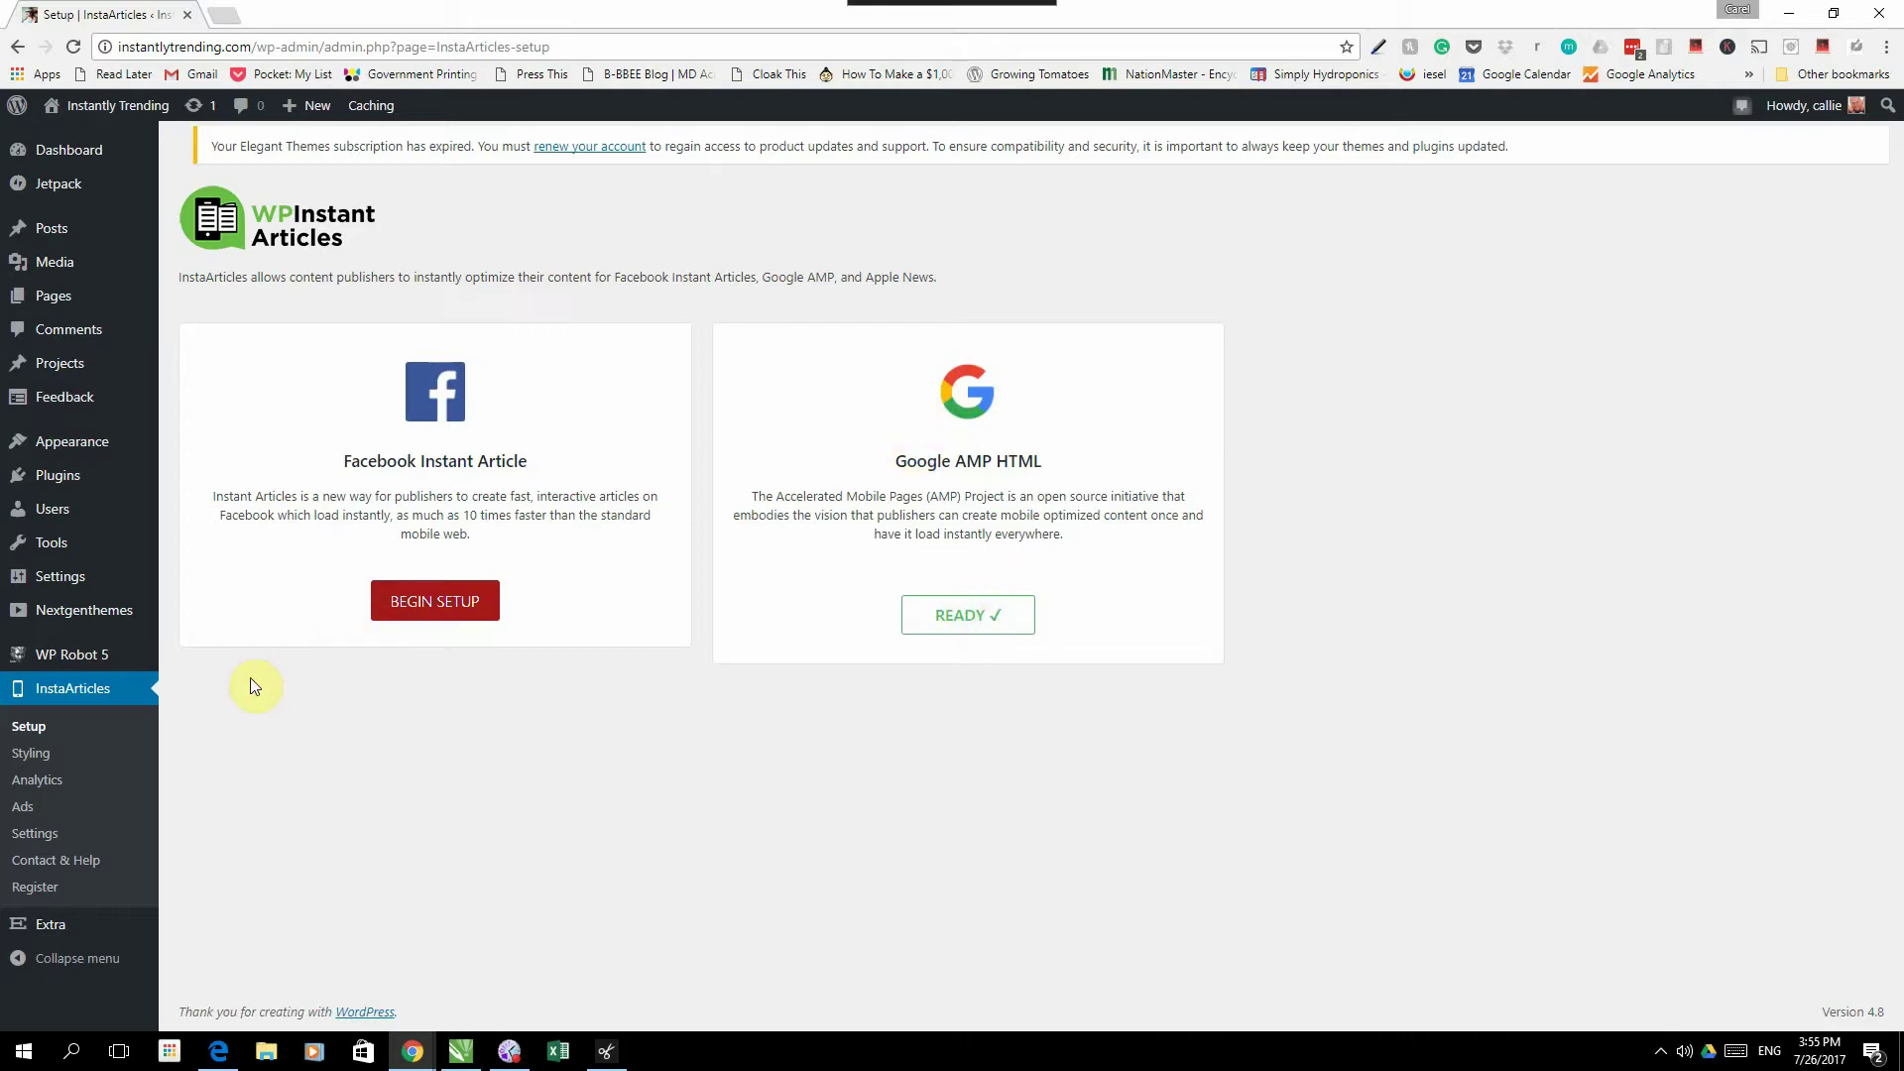
click(35, 755)
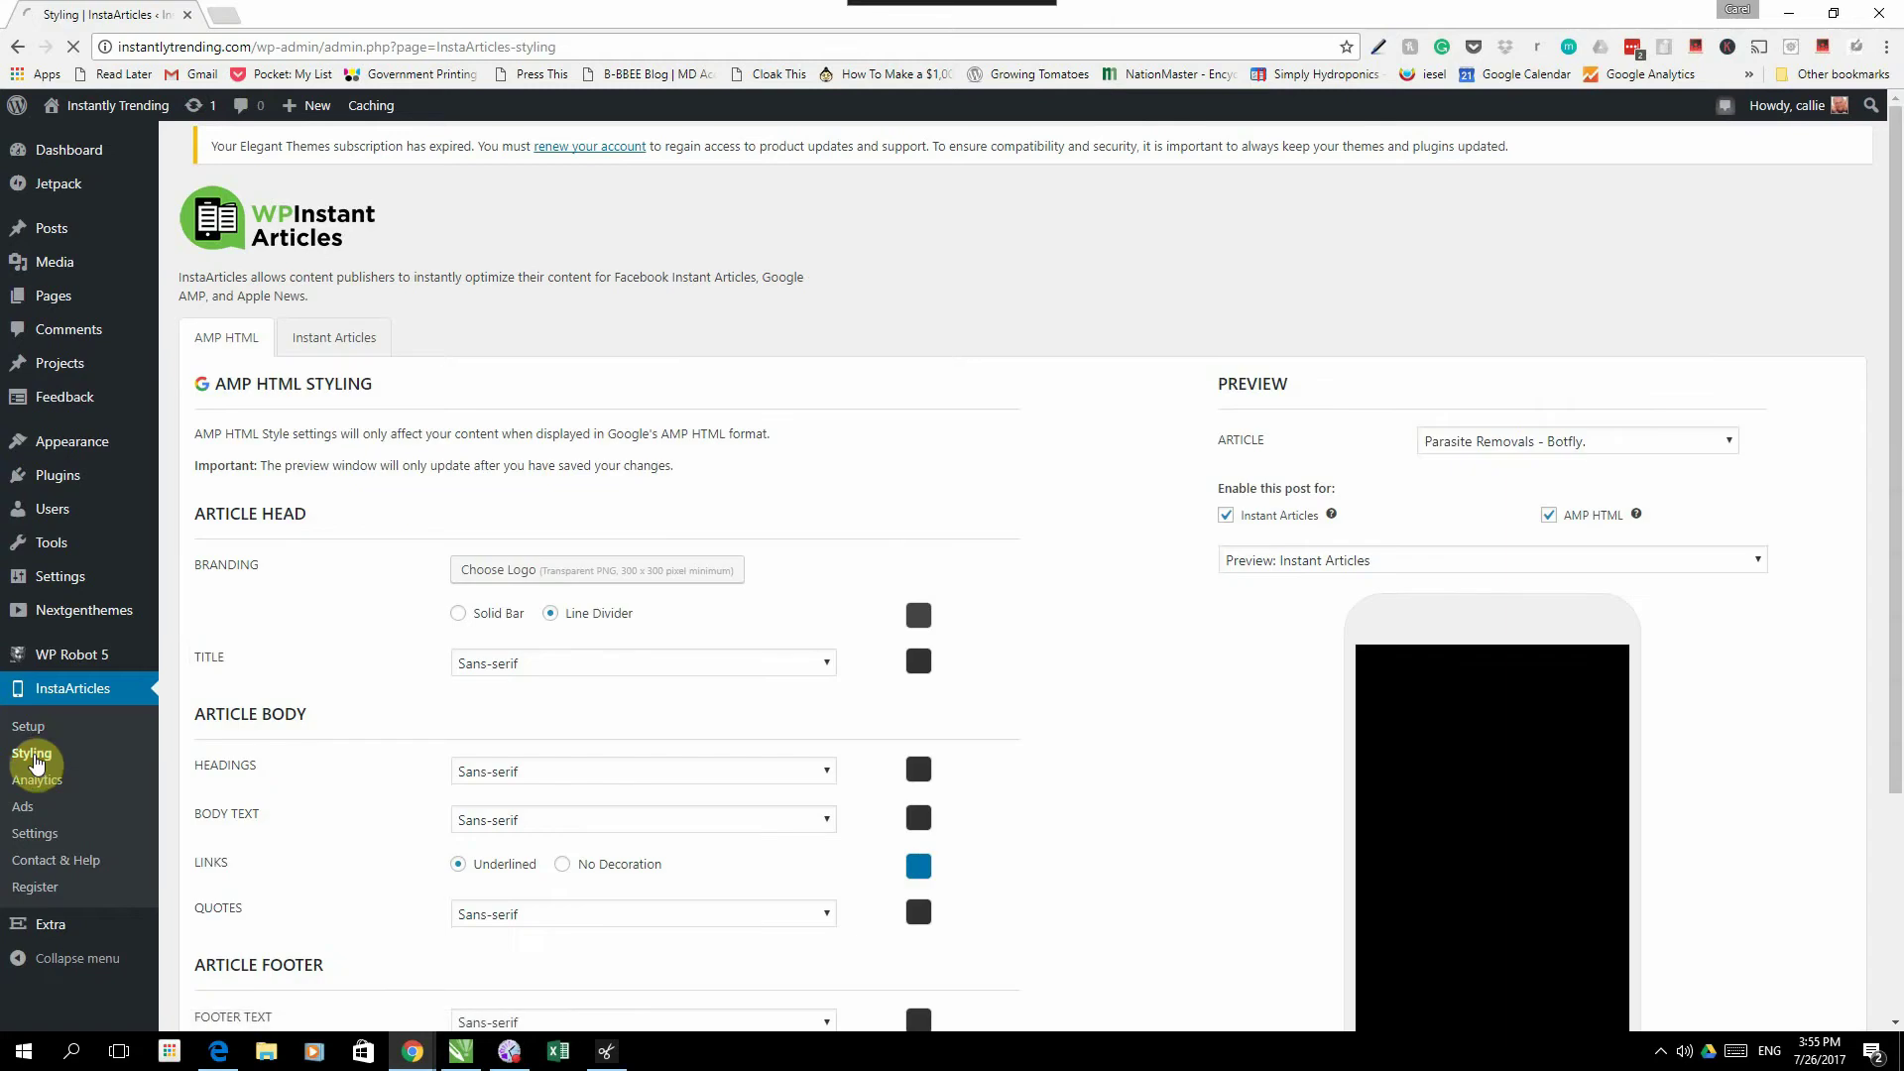
Step: Scroll through the AMP HTML styling options and the Parasite Removals – Botfly preview
scroll(654, 534, down, 2)
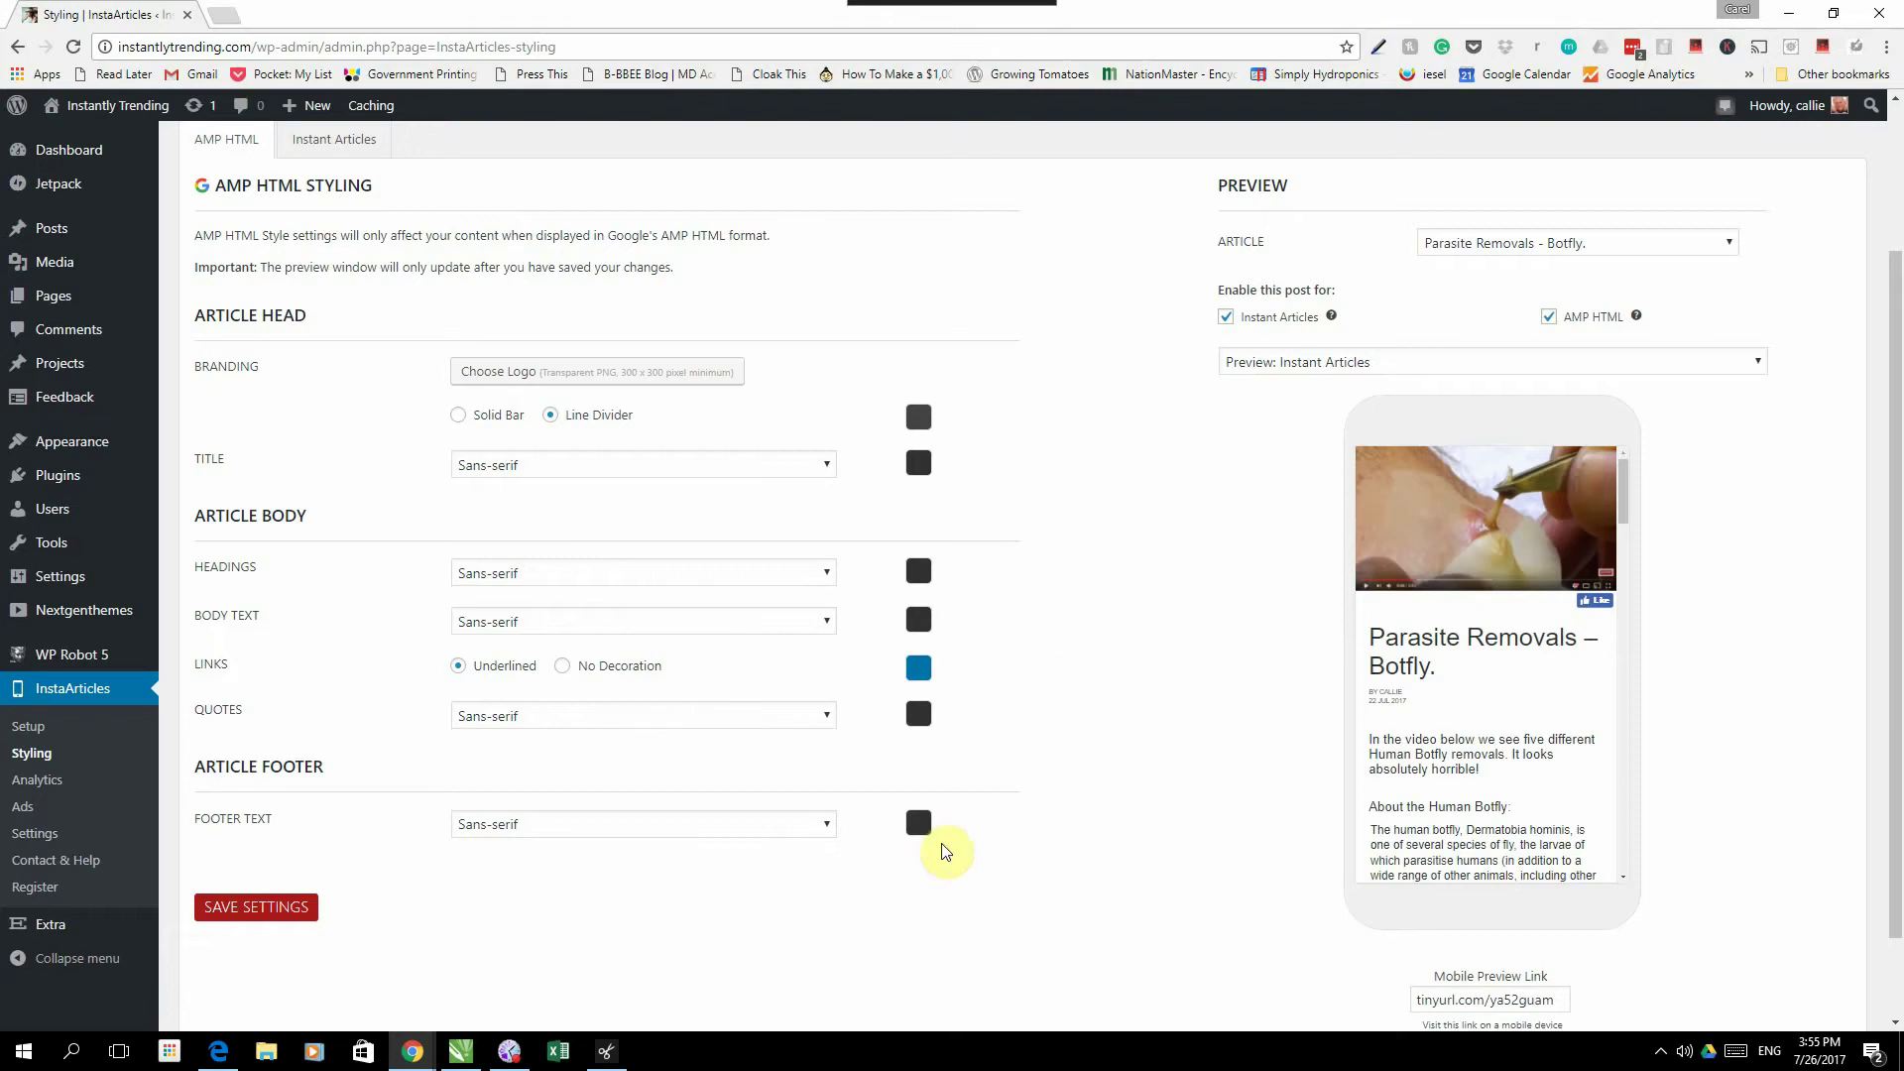
scroll(682, 569, up, 2)
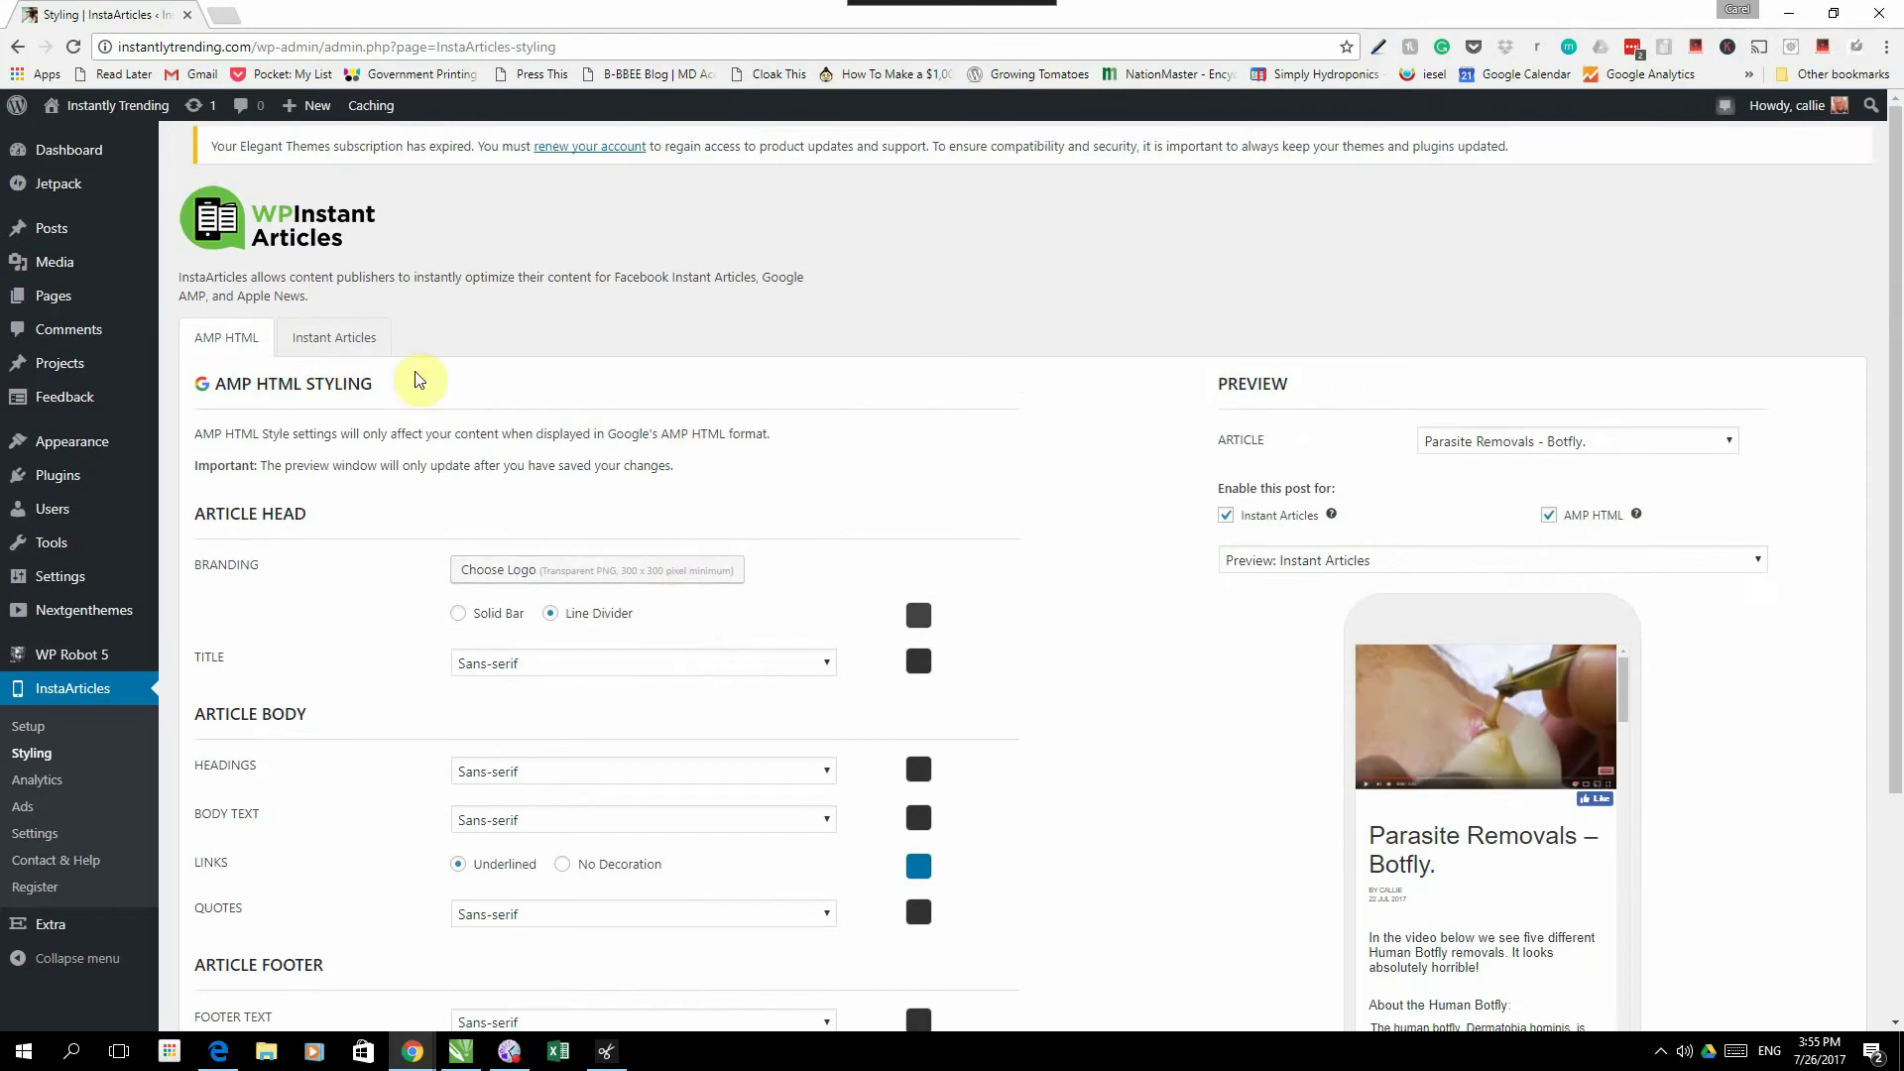
Step: Switch to the Instant Articles tab and read the Facebook Publishing Tools styling steps
click(323, 333)
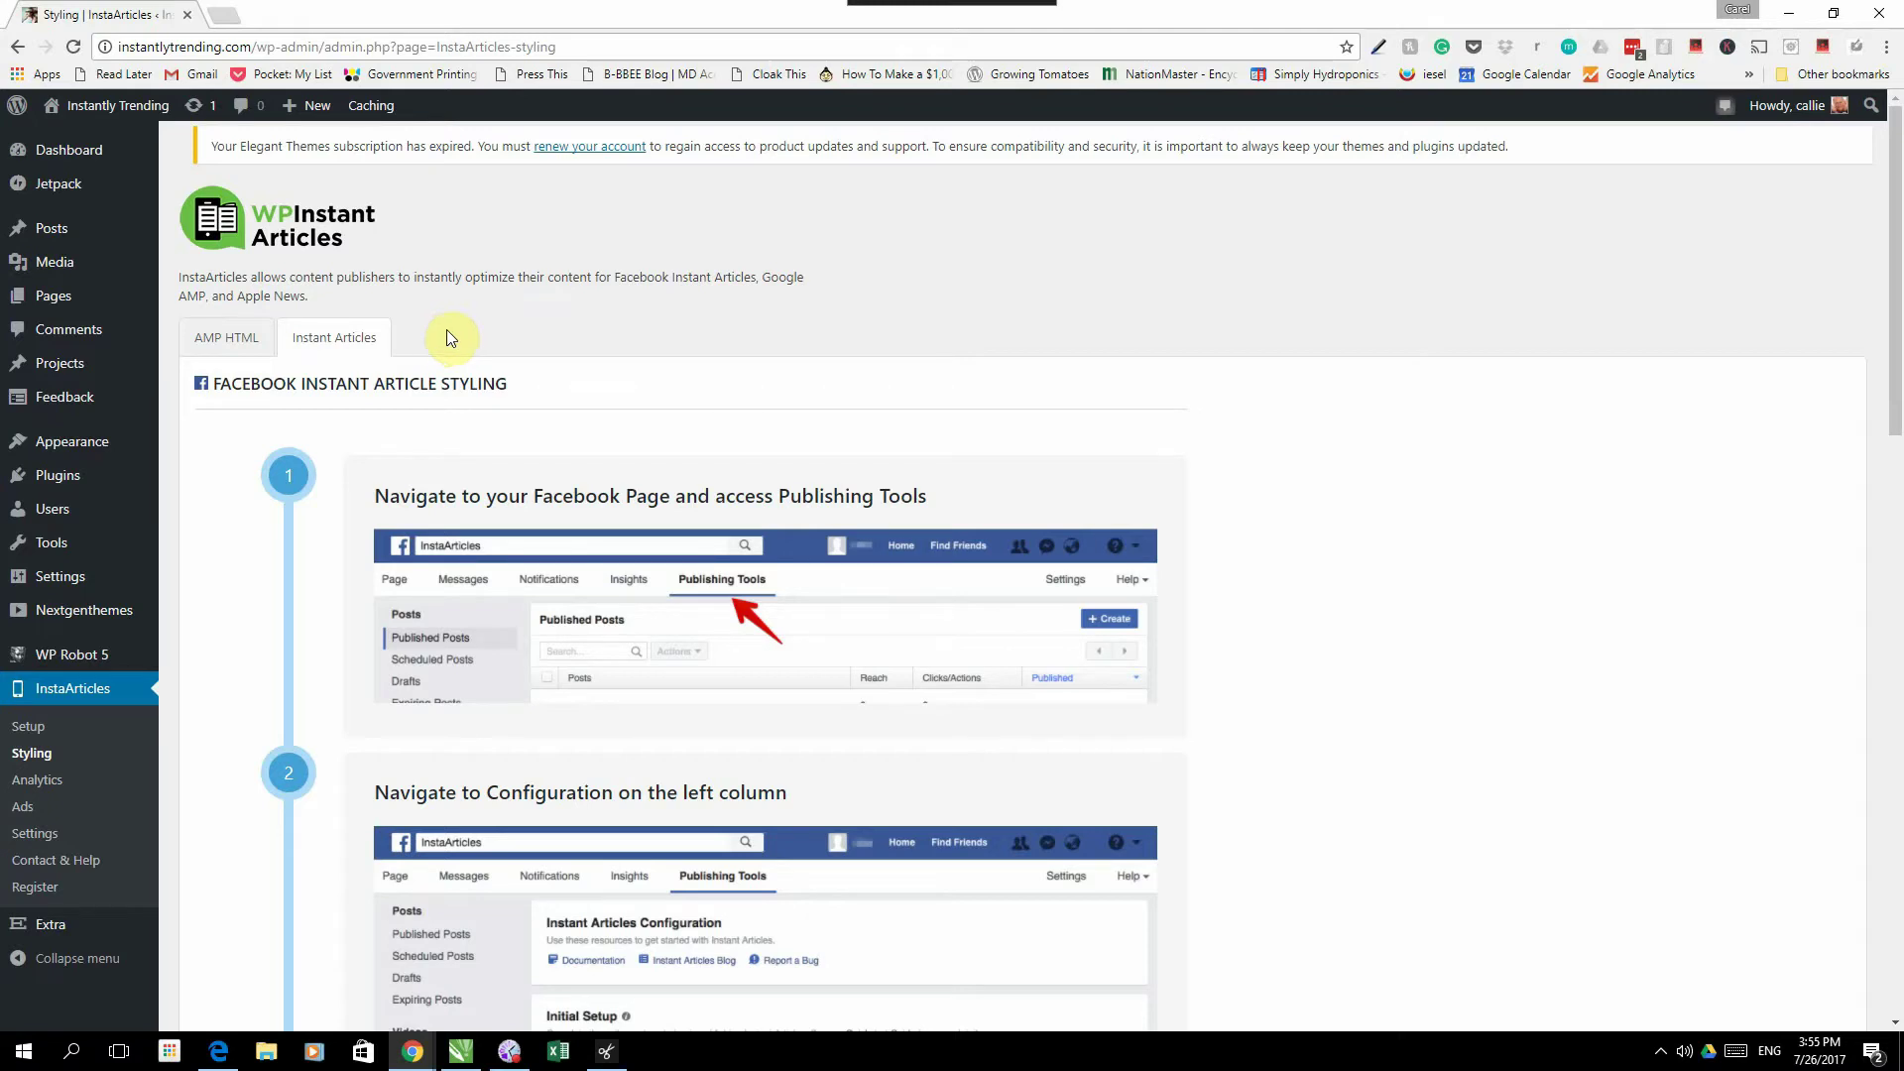
scroll(887, 562, down, 4)
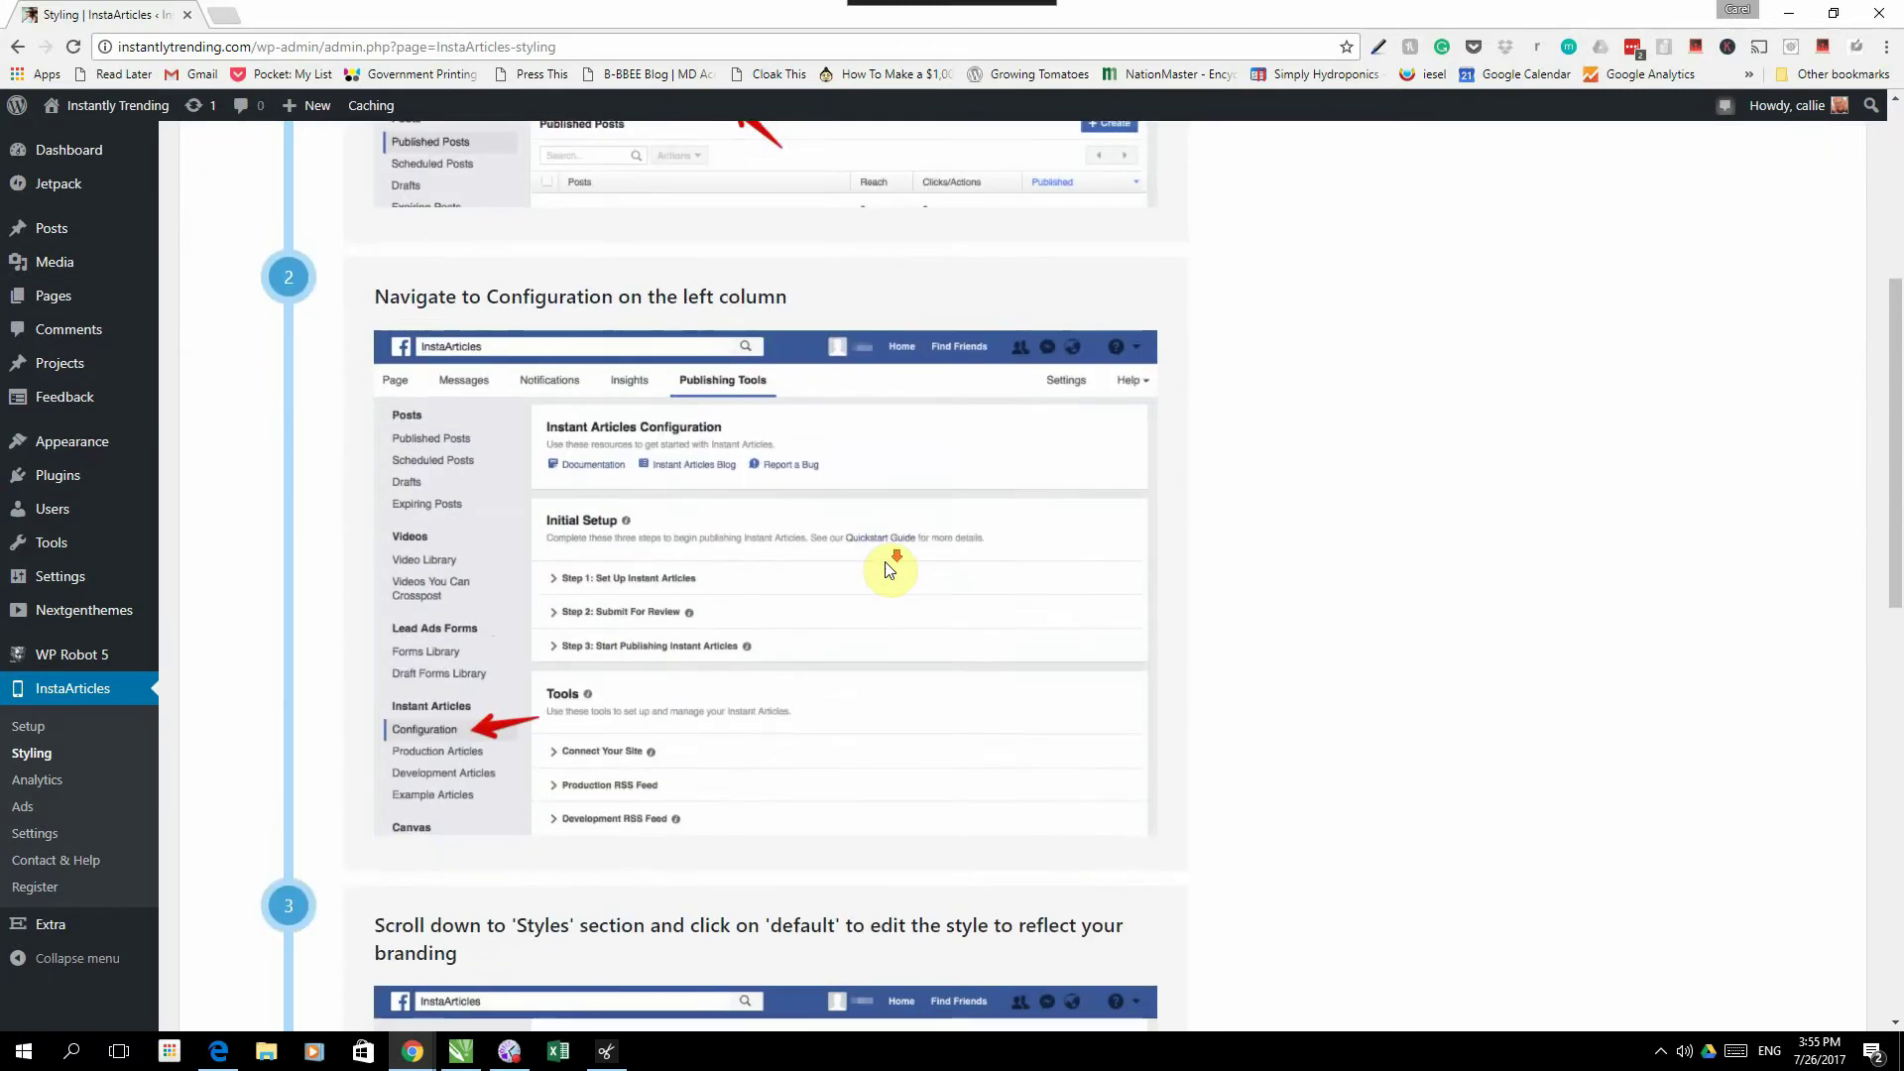
scroll(886, 566, down, 5)
scroll(885, 565, up, 5)
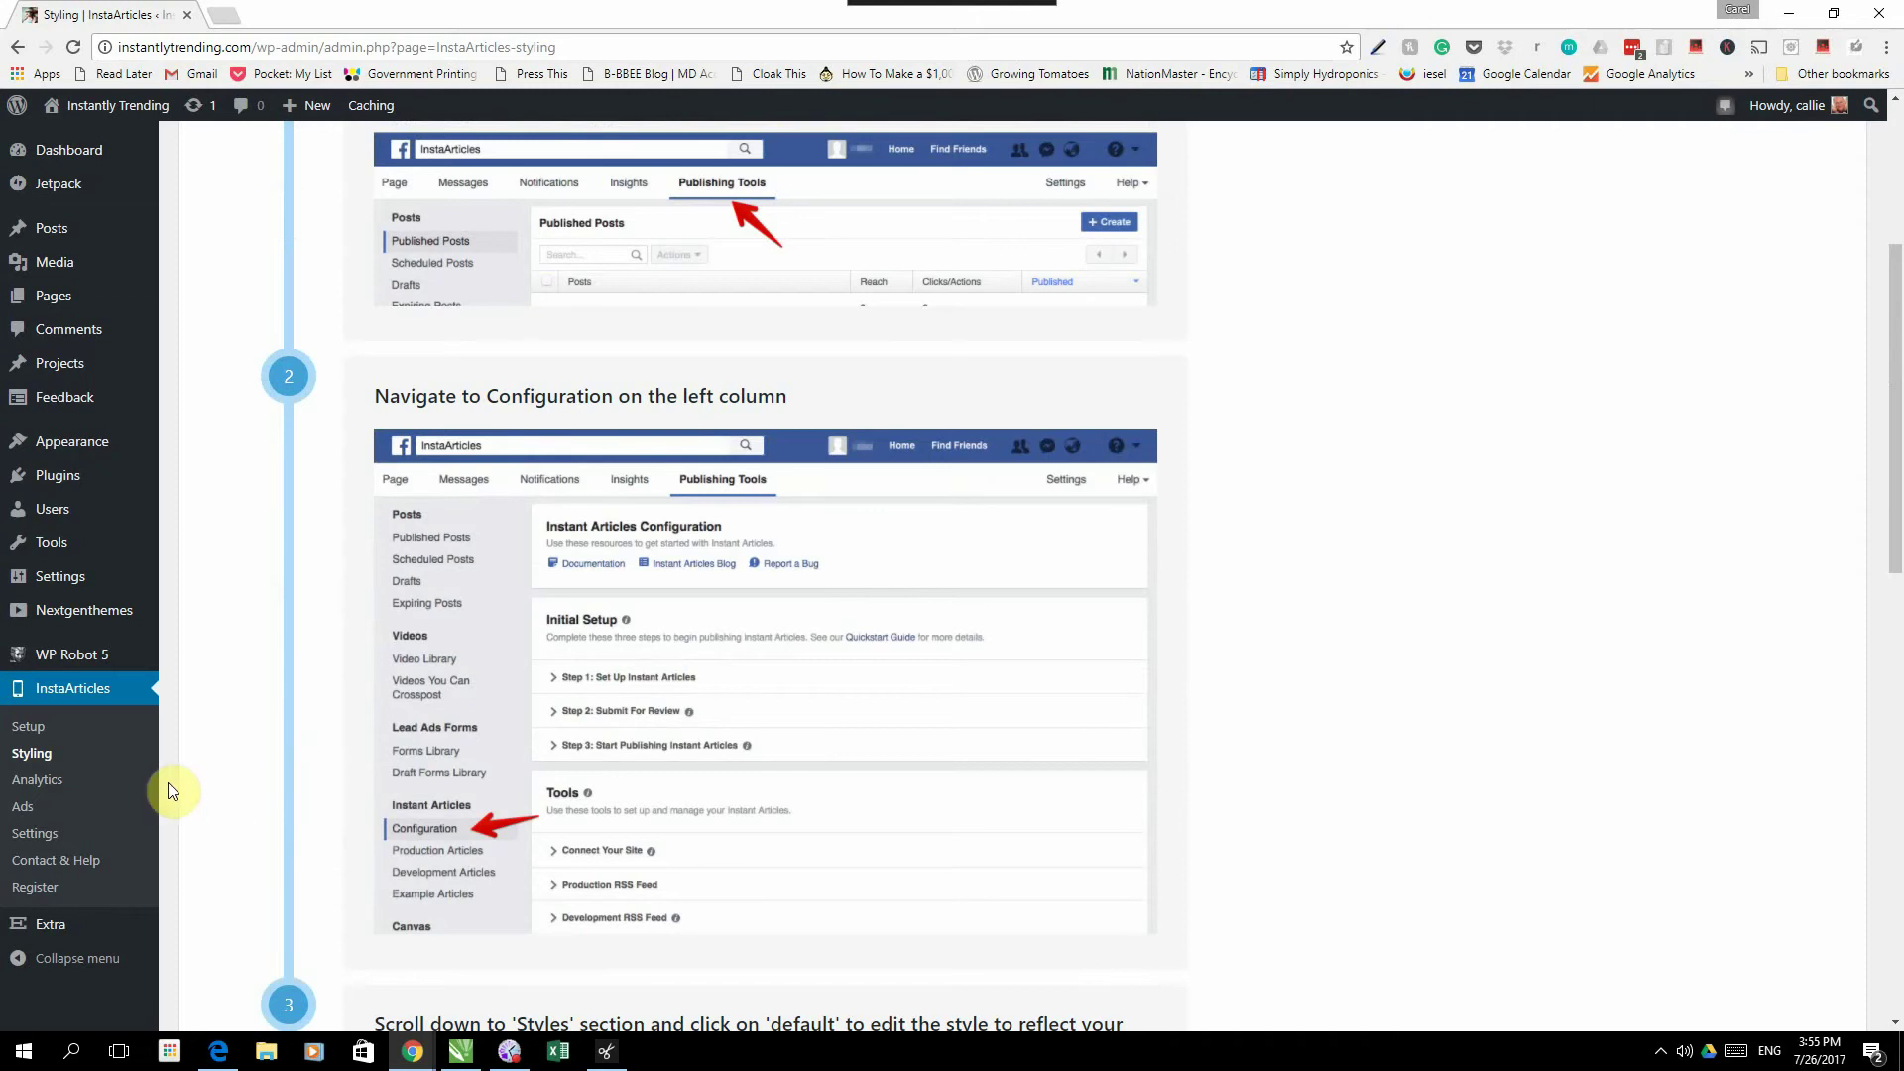
Step: Open the Analytics page to review Google Analytics, Chartbeat, Parsely and Other Analytics
click(53, 784)
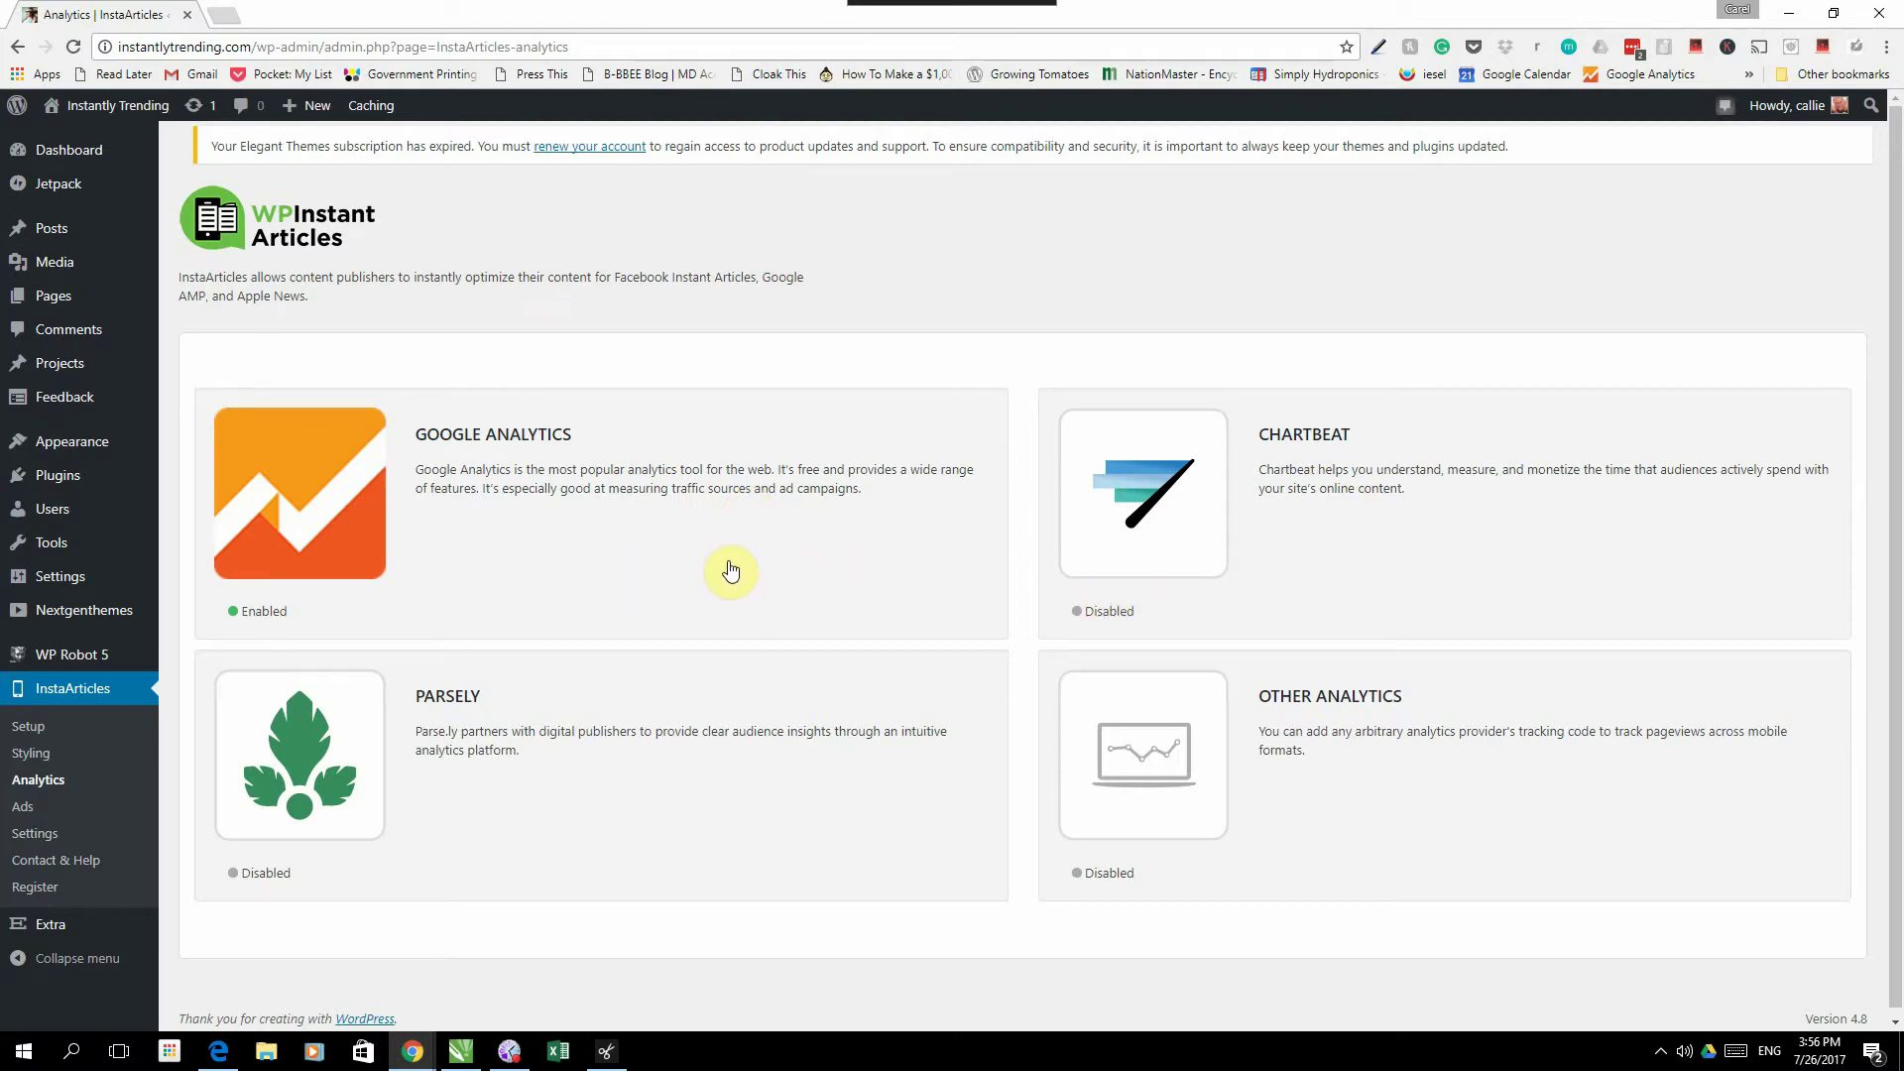
Step: Open the Ads page and toggle Enable Facebook Ads off and back on
click(22, 808)
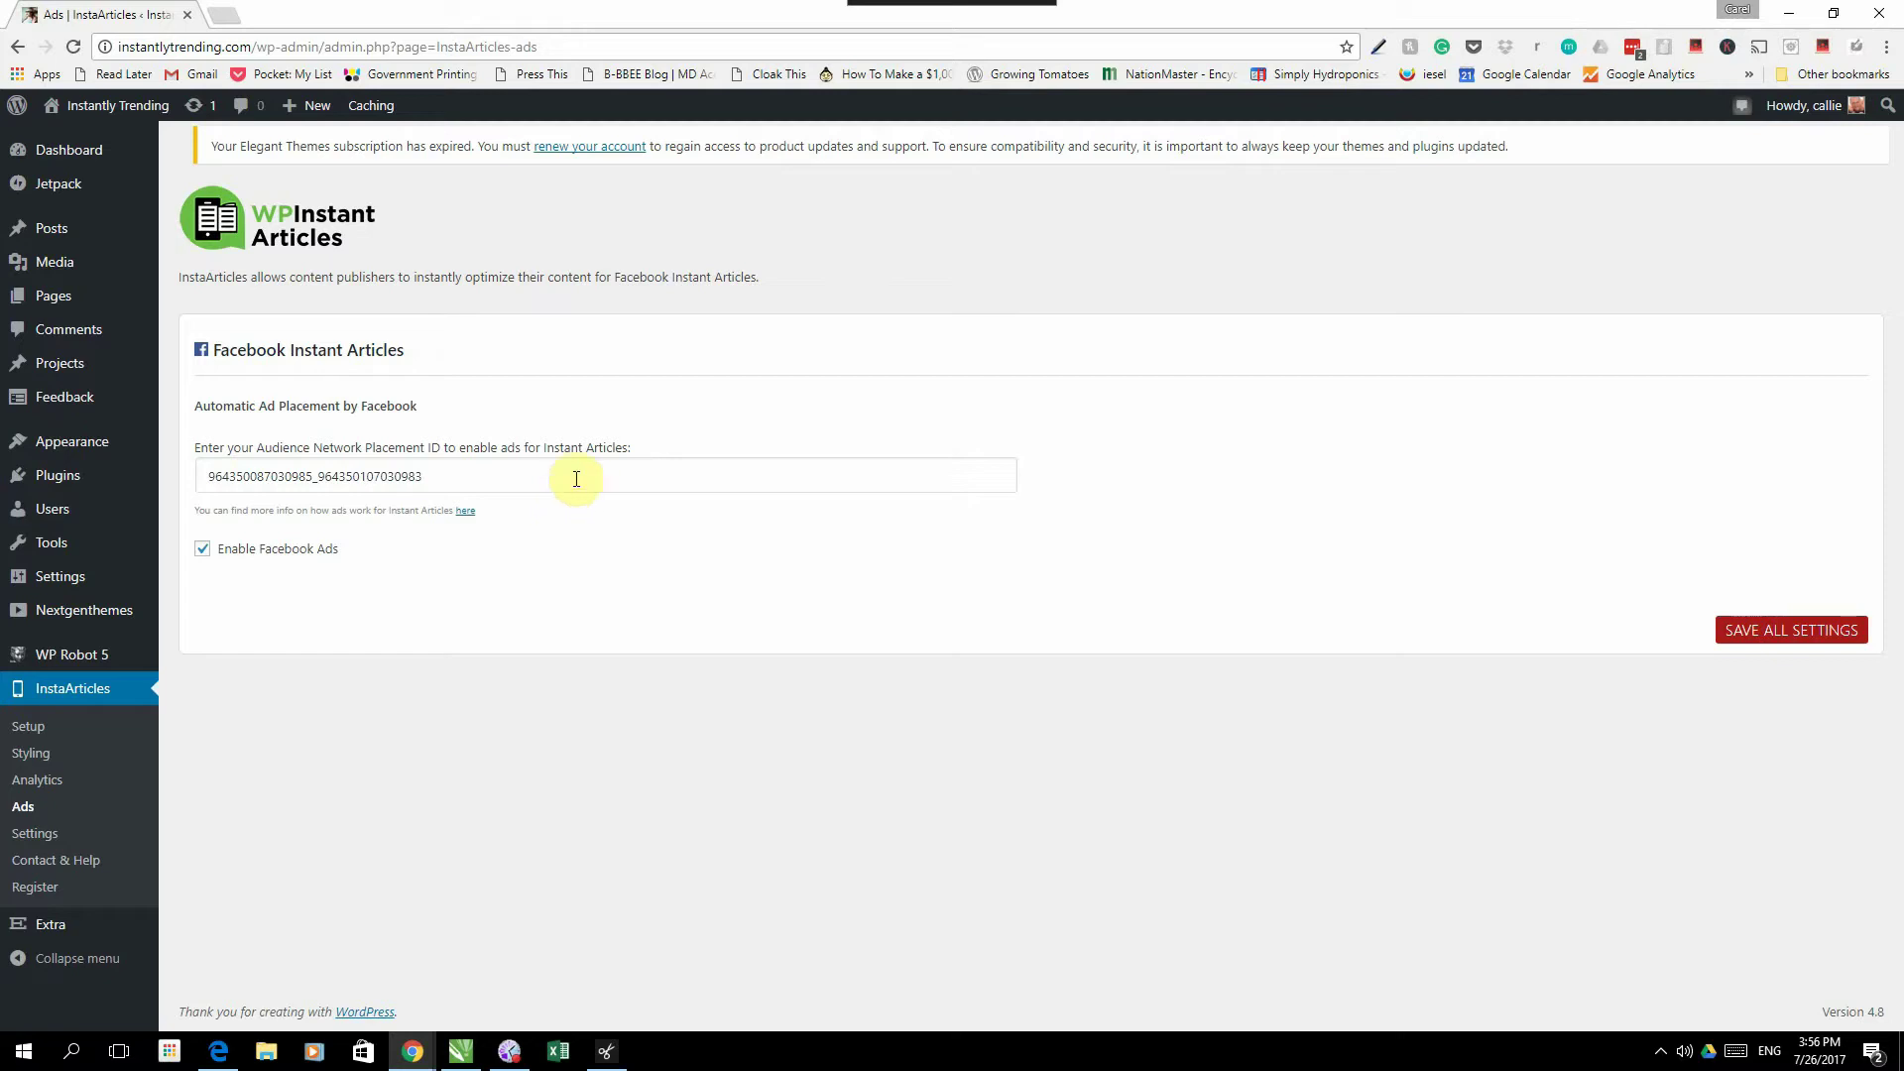
click(202, 550)
click(202, 550)
Step: Open the Settings page and review Instant Articles status for all 27 posts
click(34, 839)
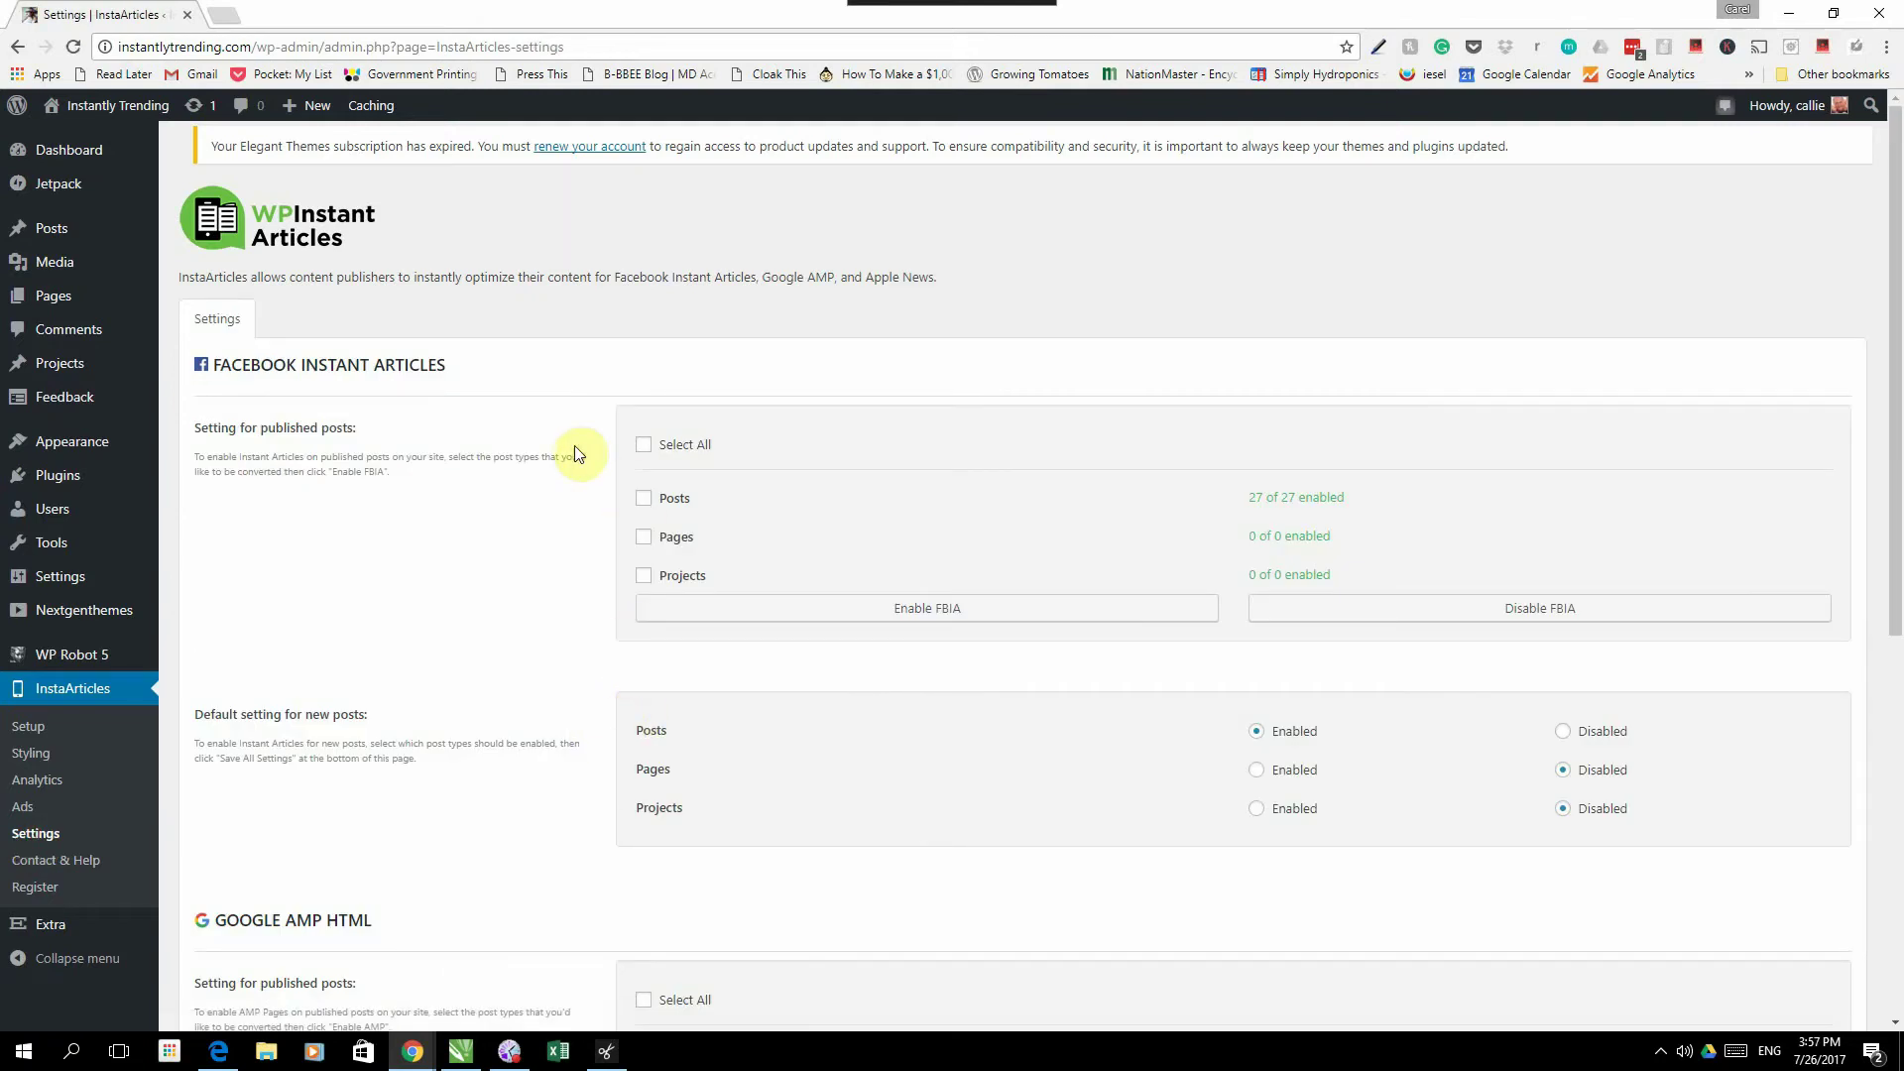
scroll(480, 455, down, 1)
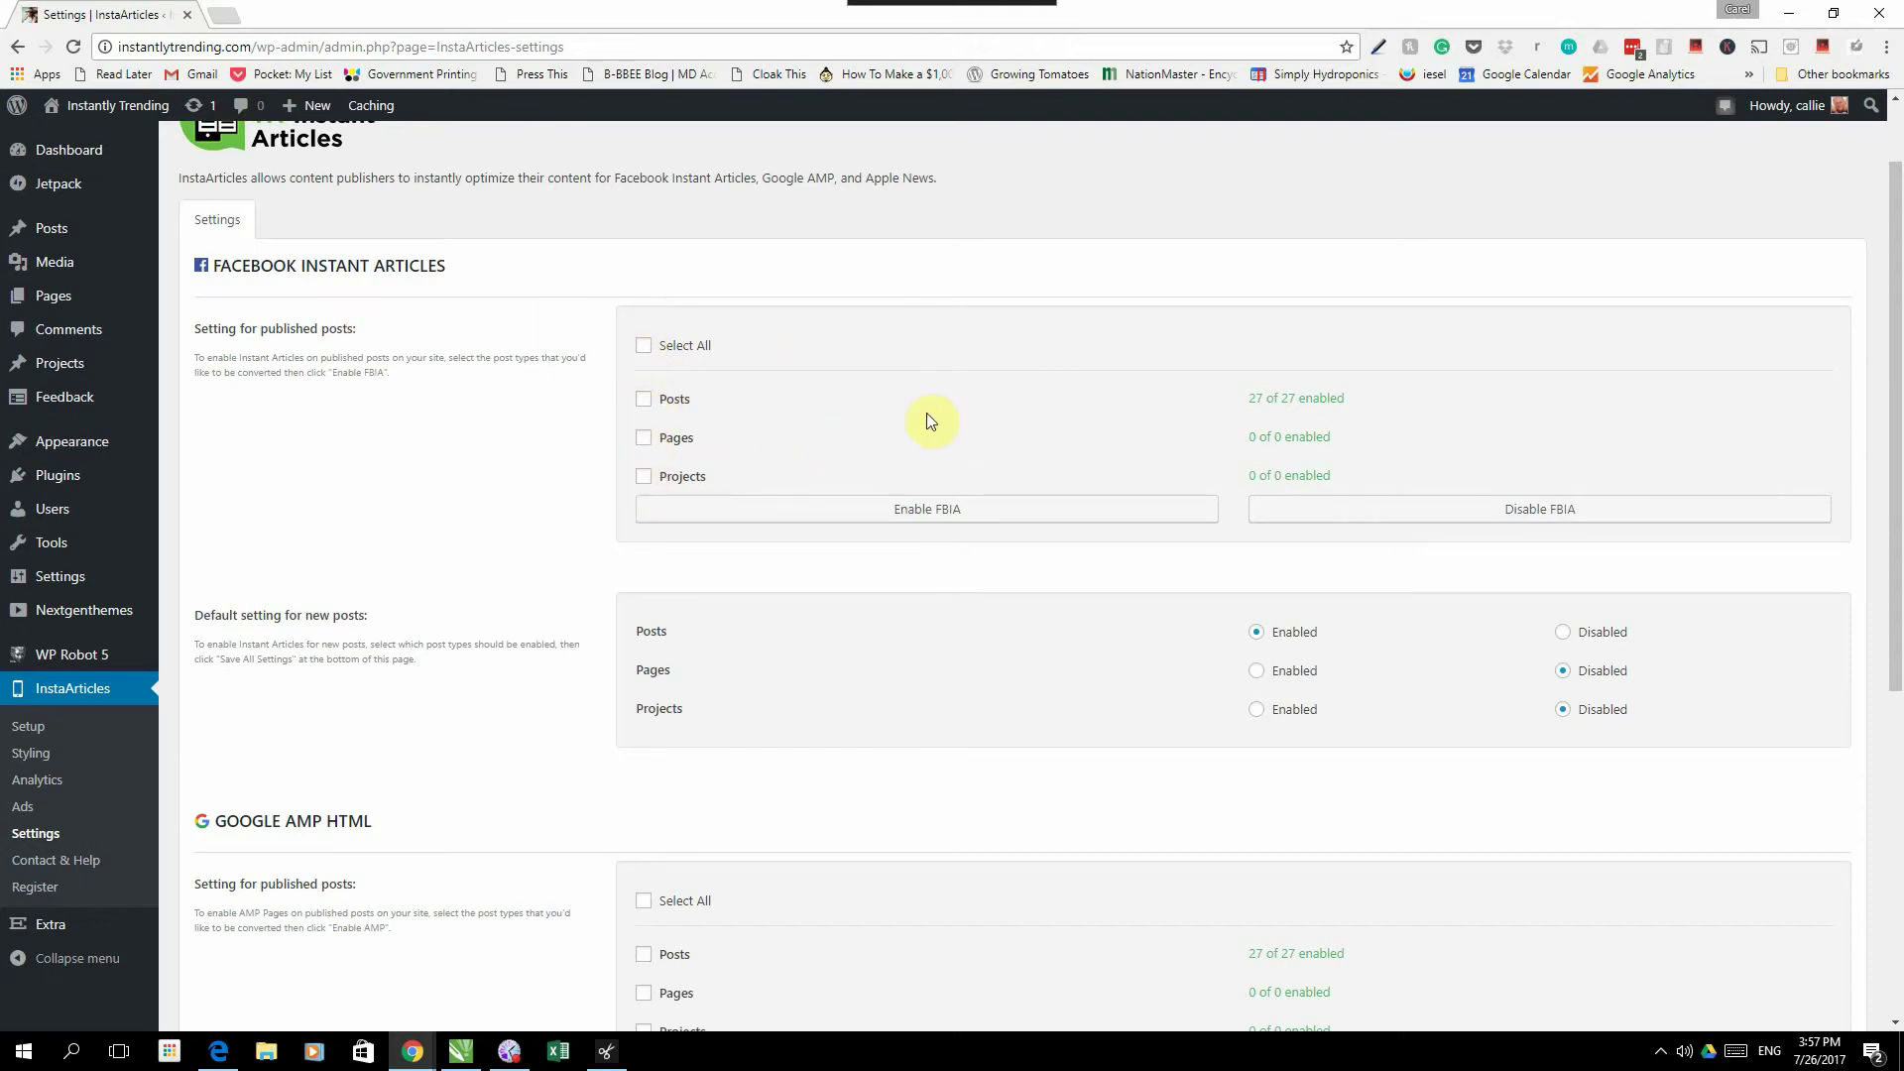
scroll(902, 382, down, 2)
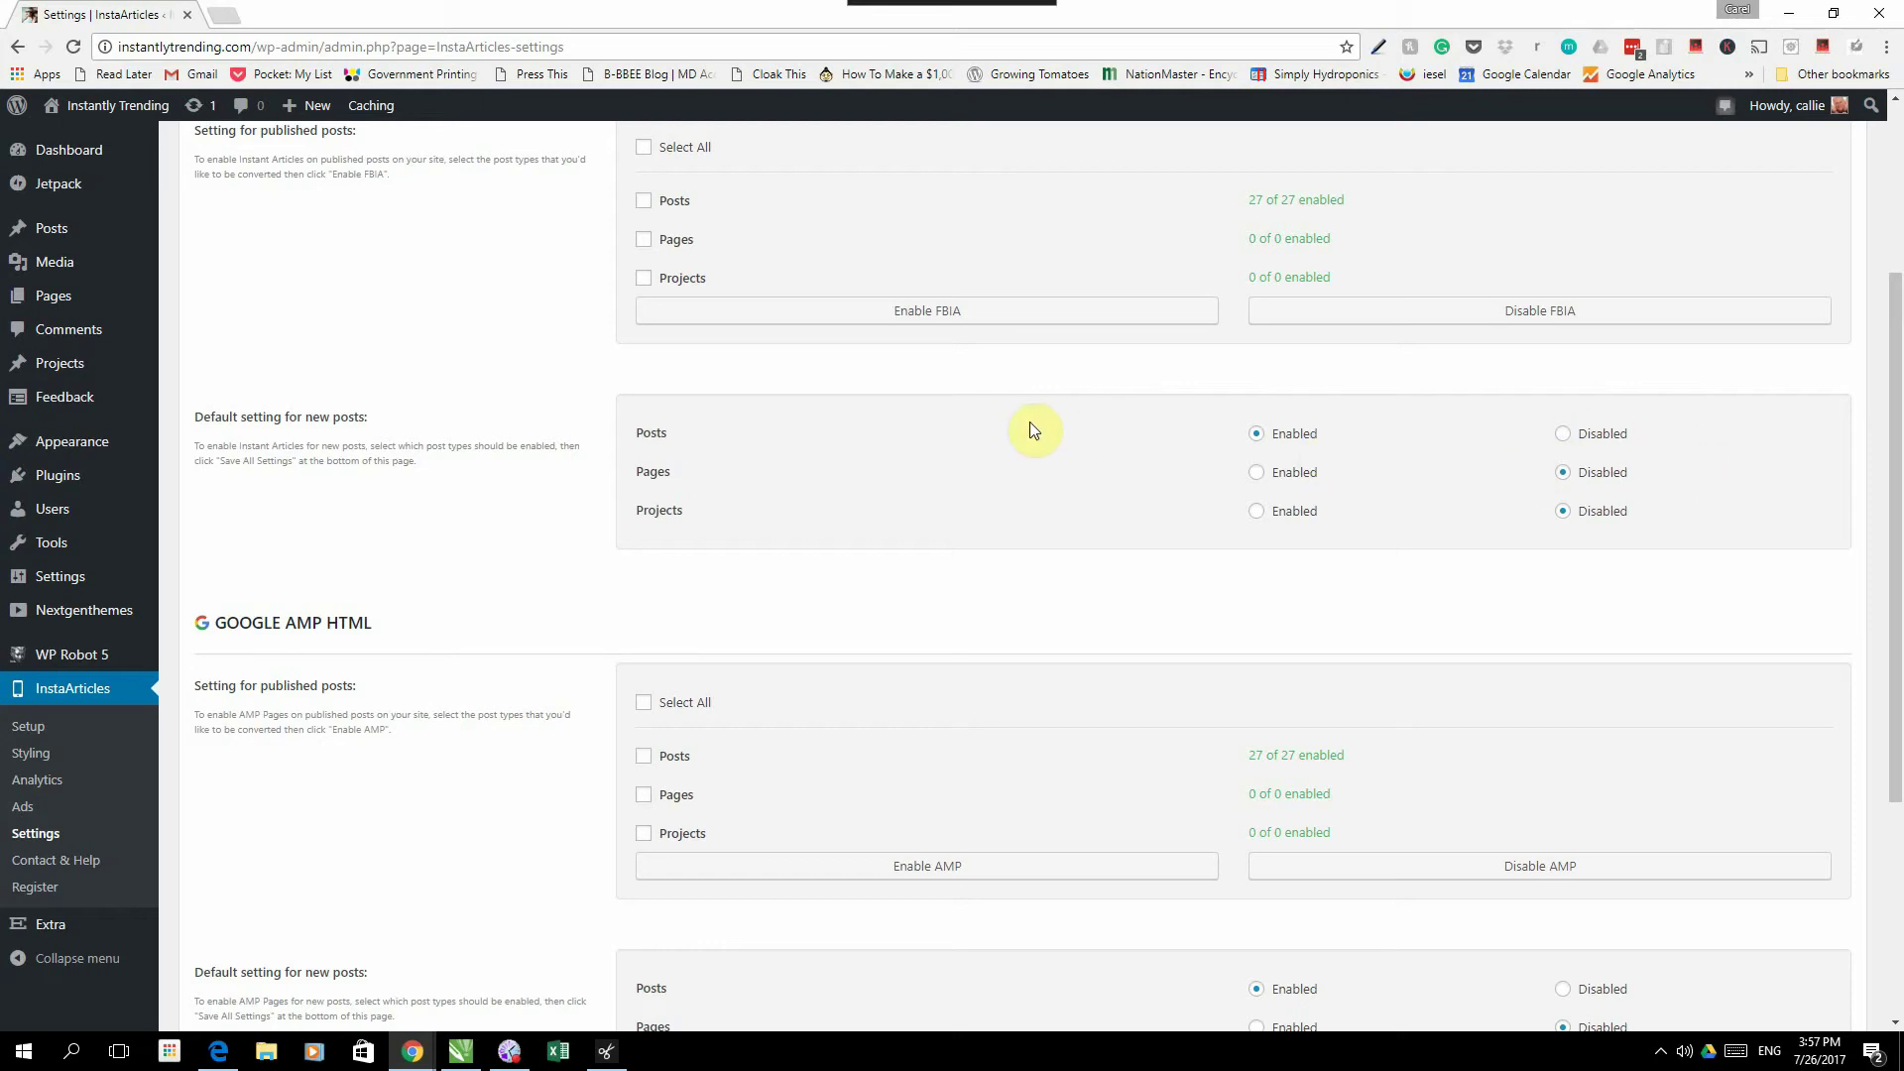
Step: In Google AMP HTML settings, toggle Display Featured Image off and back on
scroll(1029, 421, down, 3)
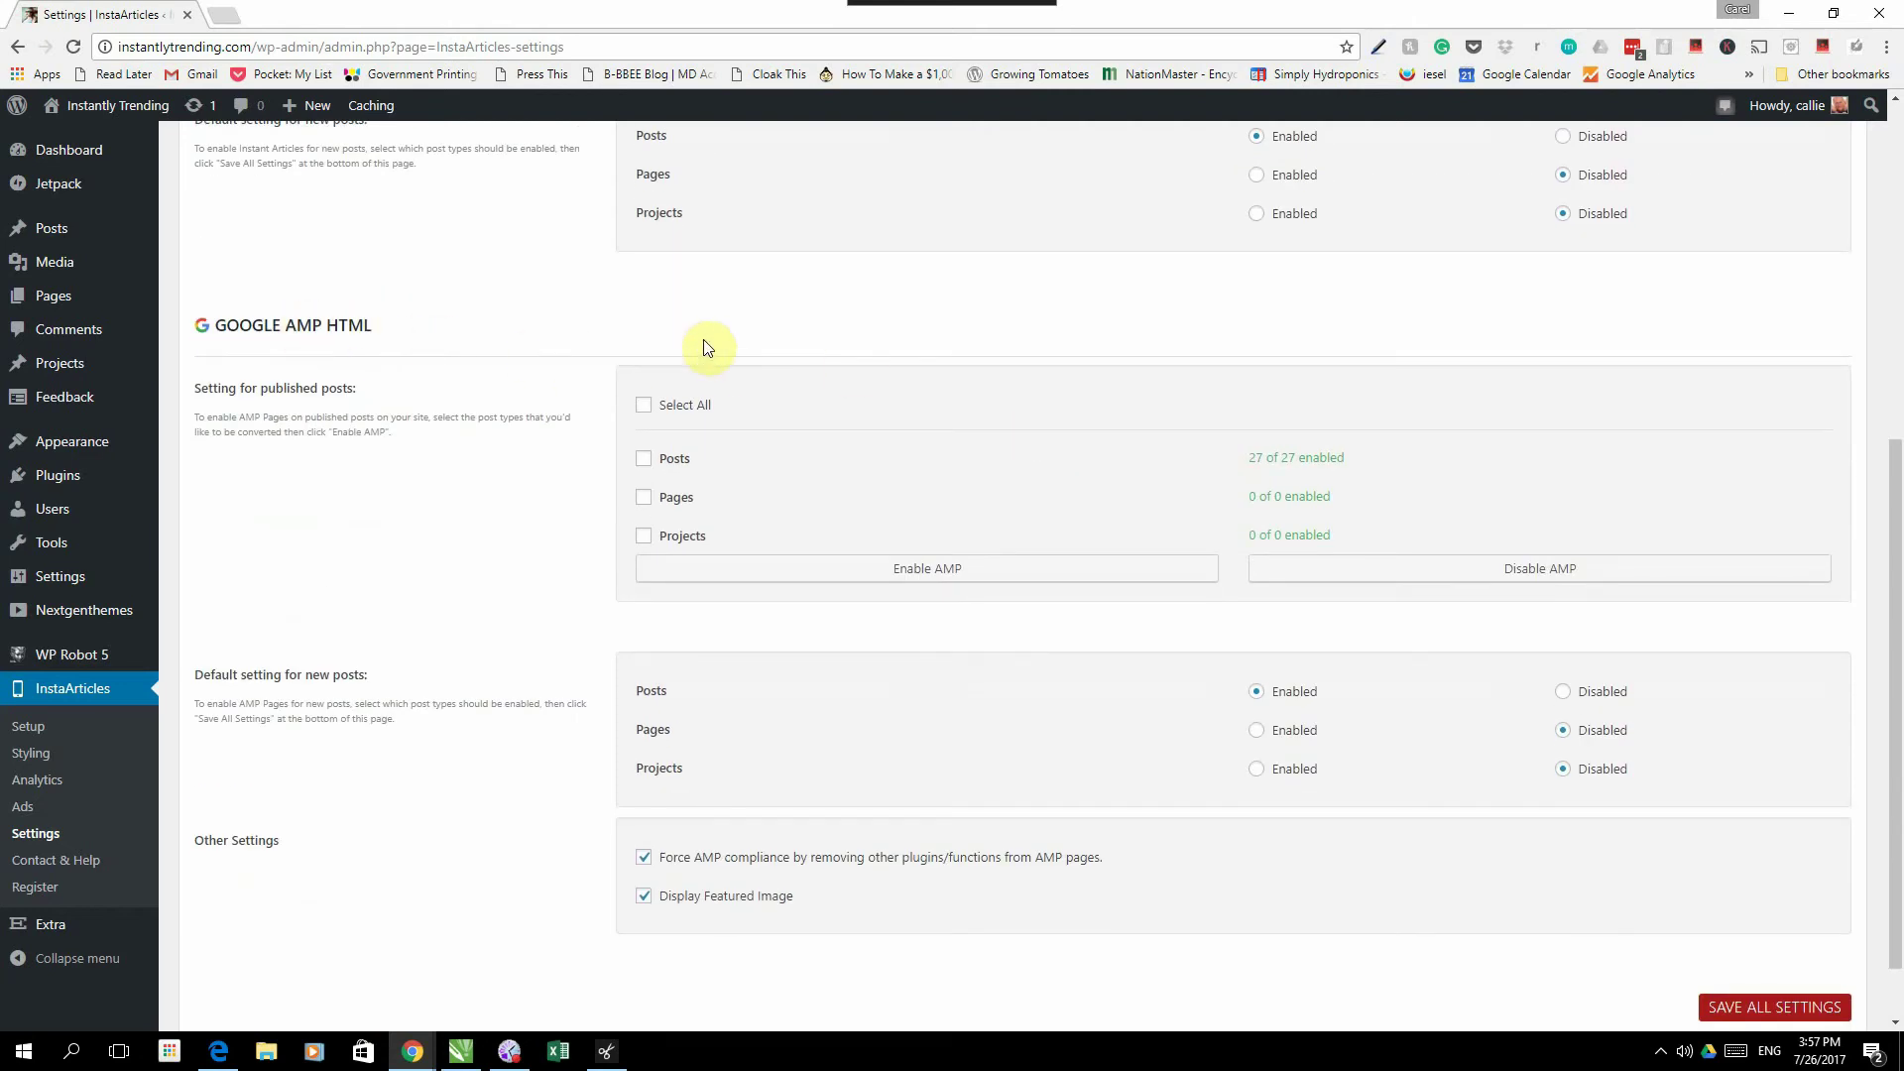
scroll(925, 473, down, 1)
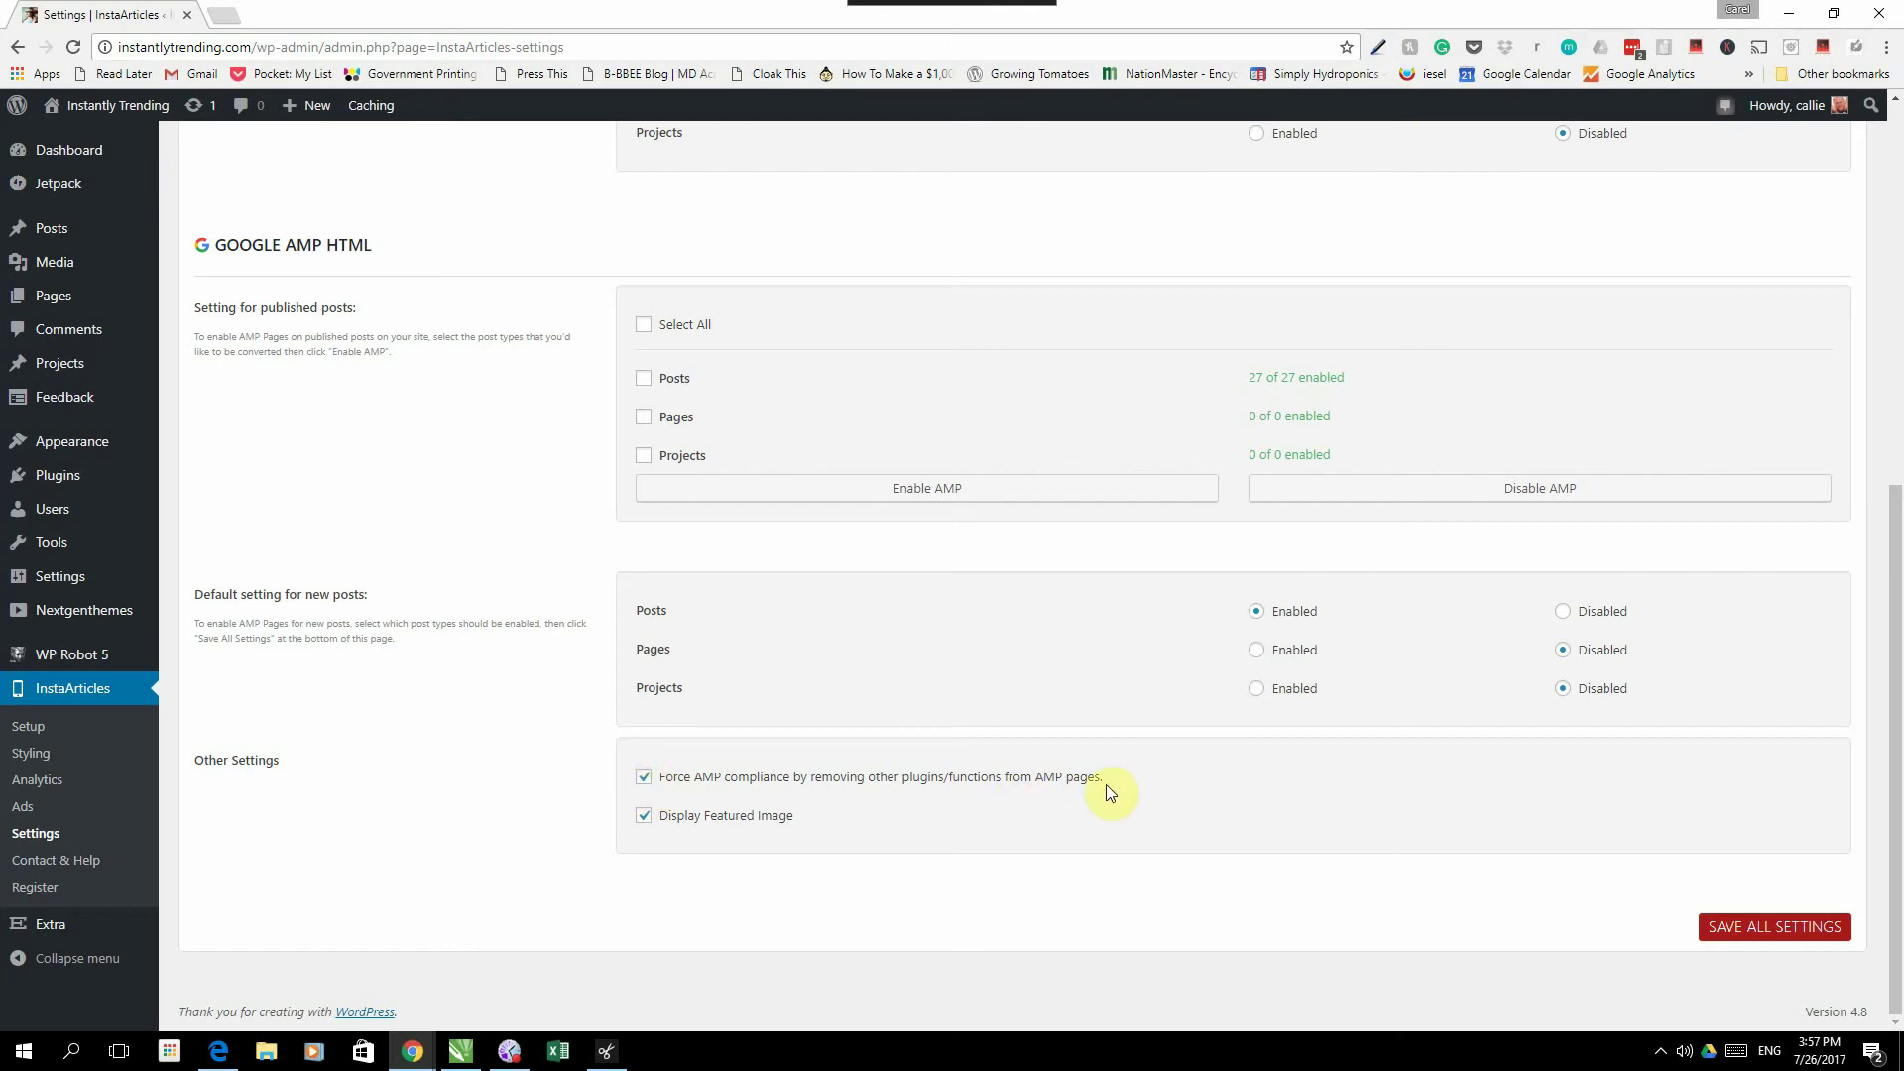
click(644, 817)
click(644, 816)
Step: Open the Contact & Help form with the name and e-mail already filled in
click(60, 863)
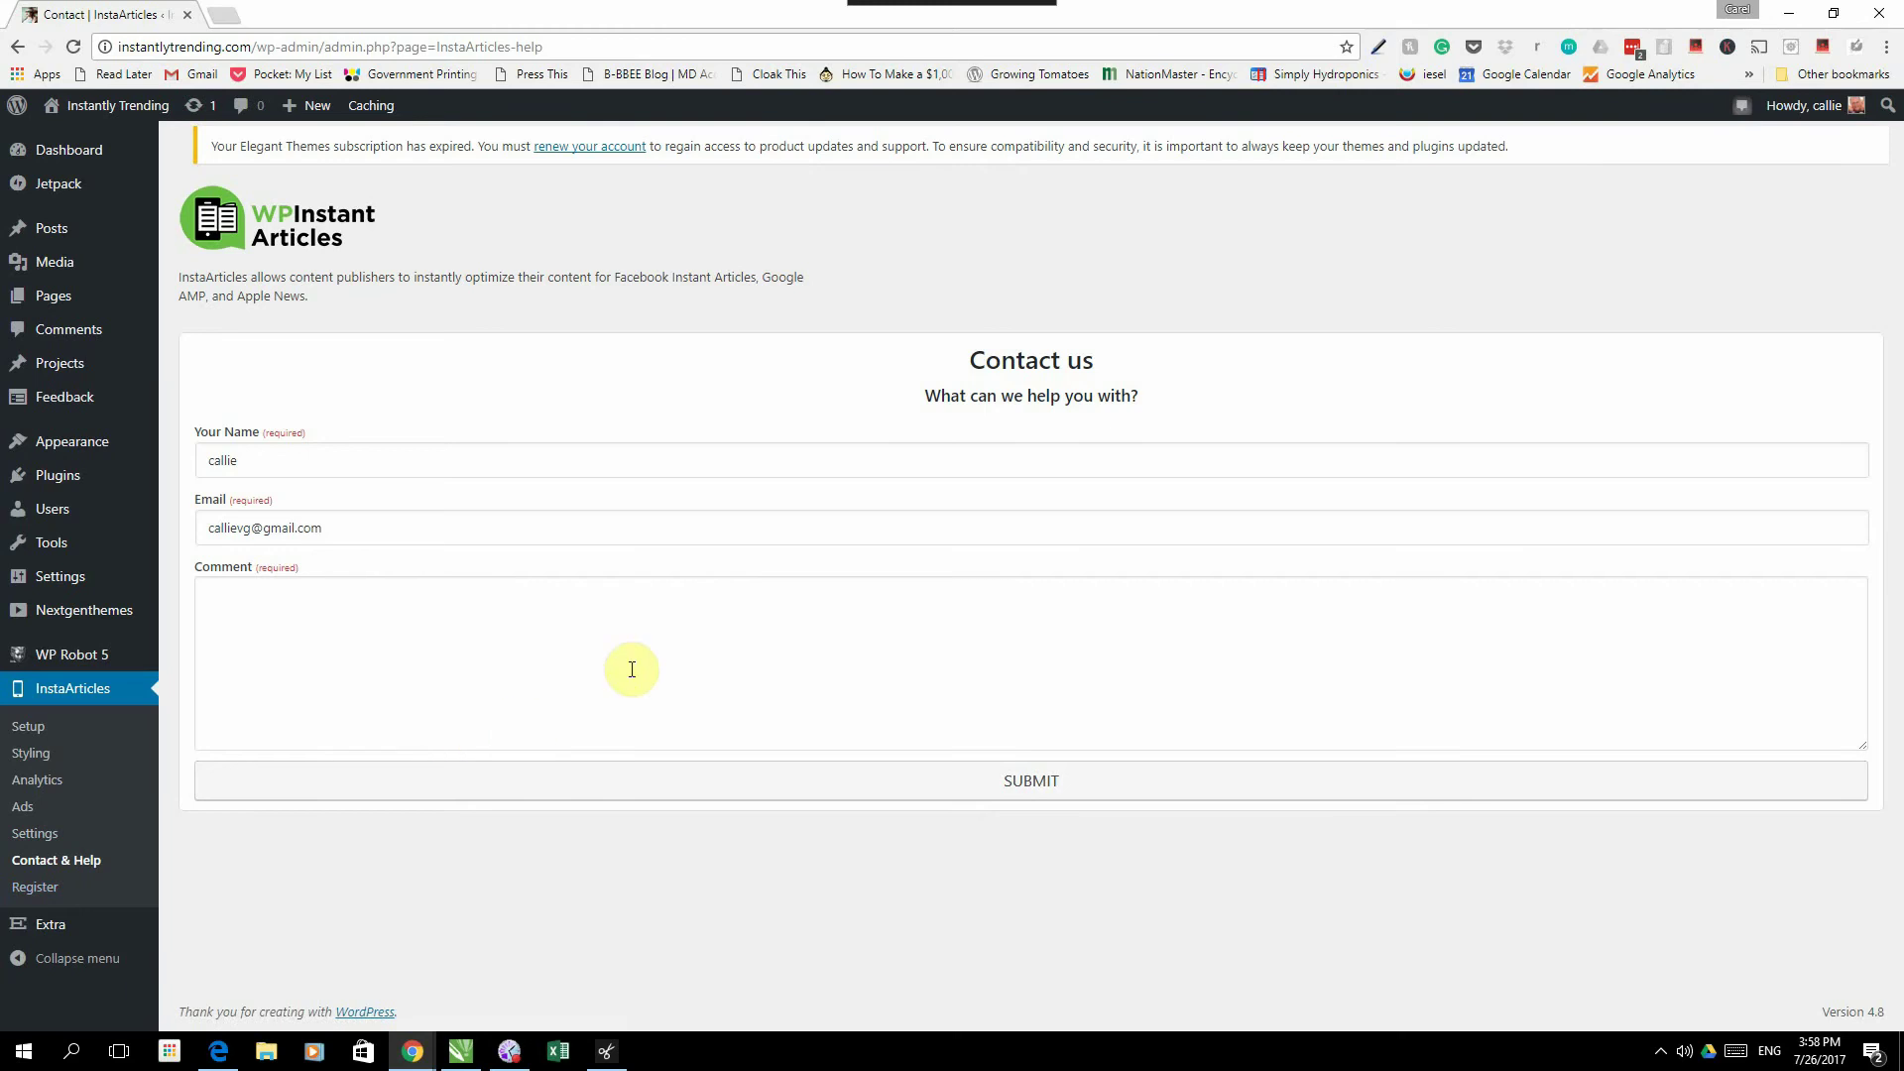
mouse_move(47, 233)
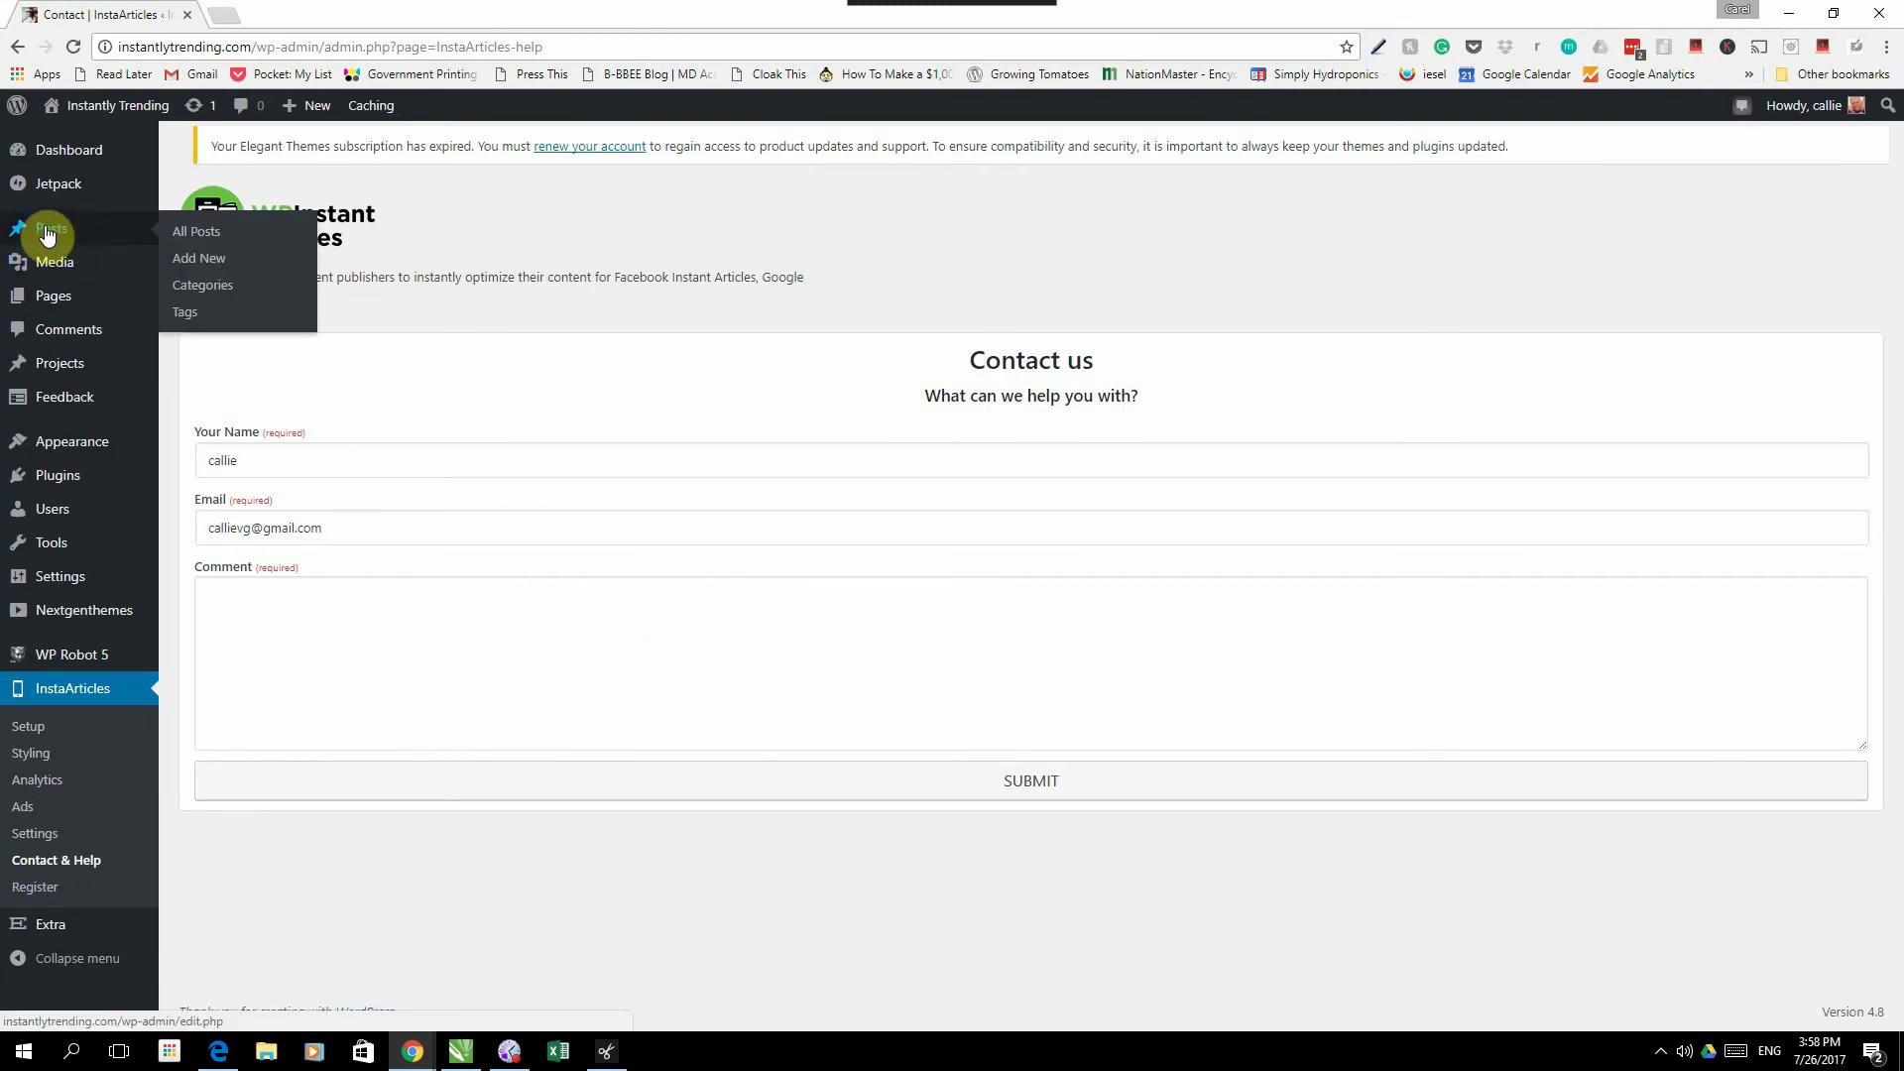
Step: Create a new post titled 'WP instant Articles' and save it as a draft
click(198, 257)
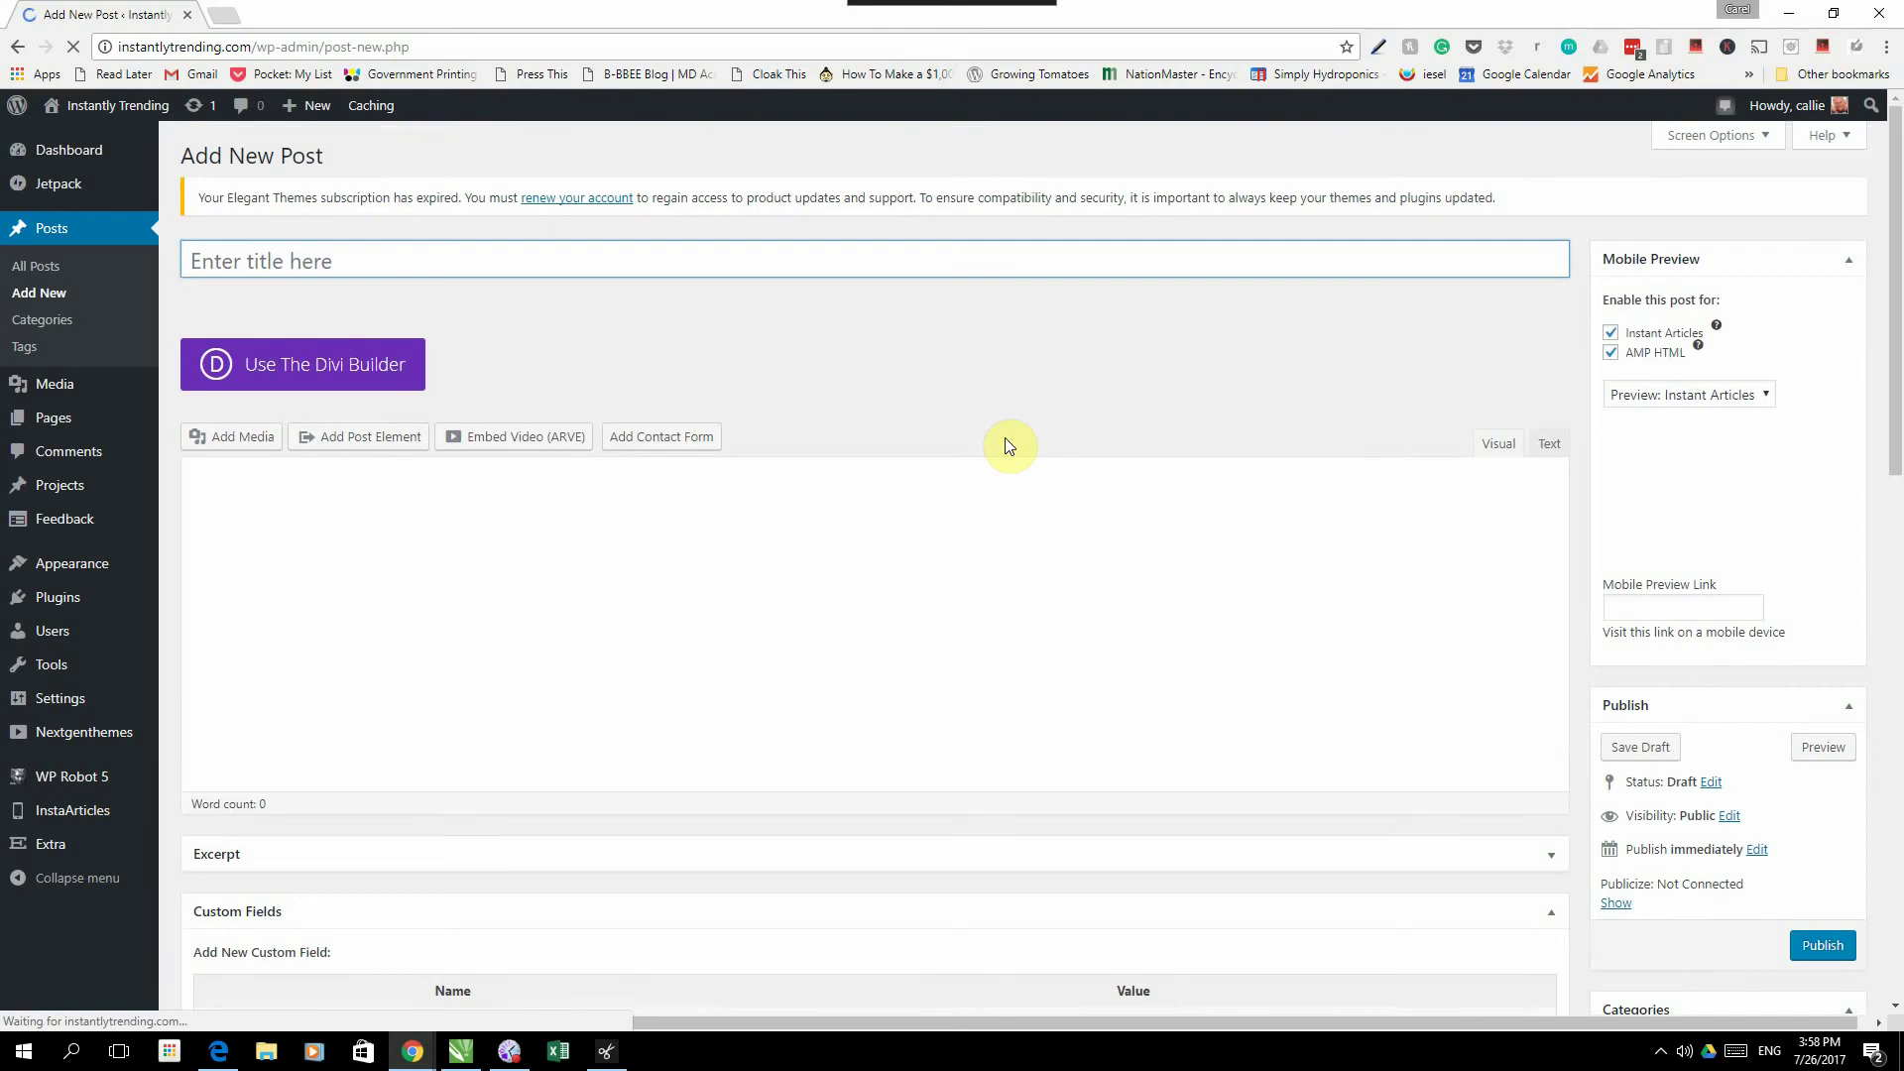
click(329, 253)
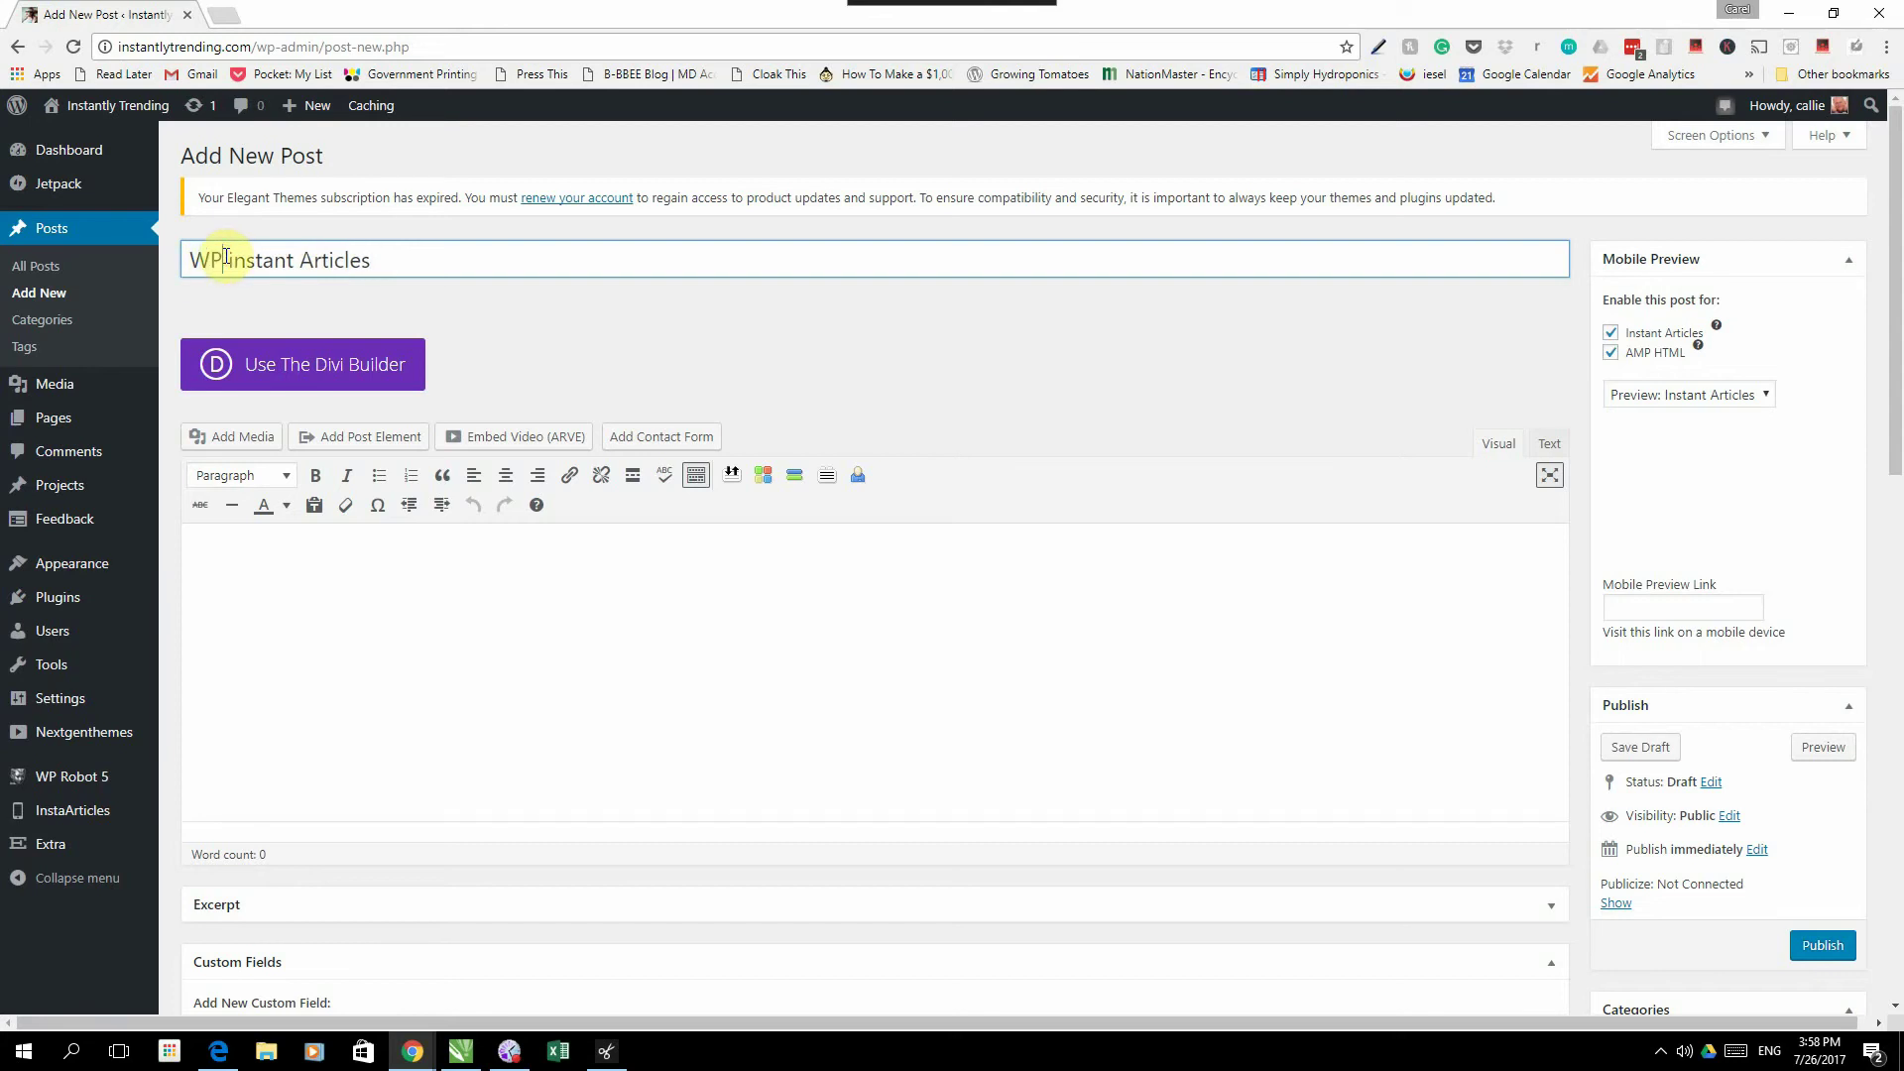
click(1614, 746)
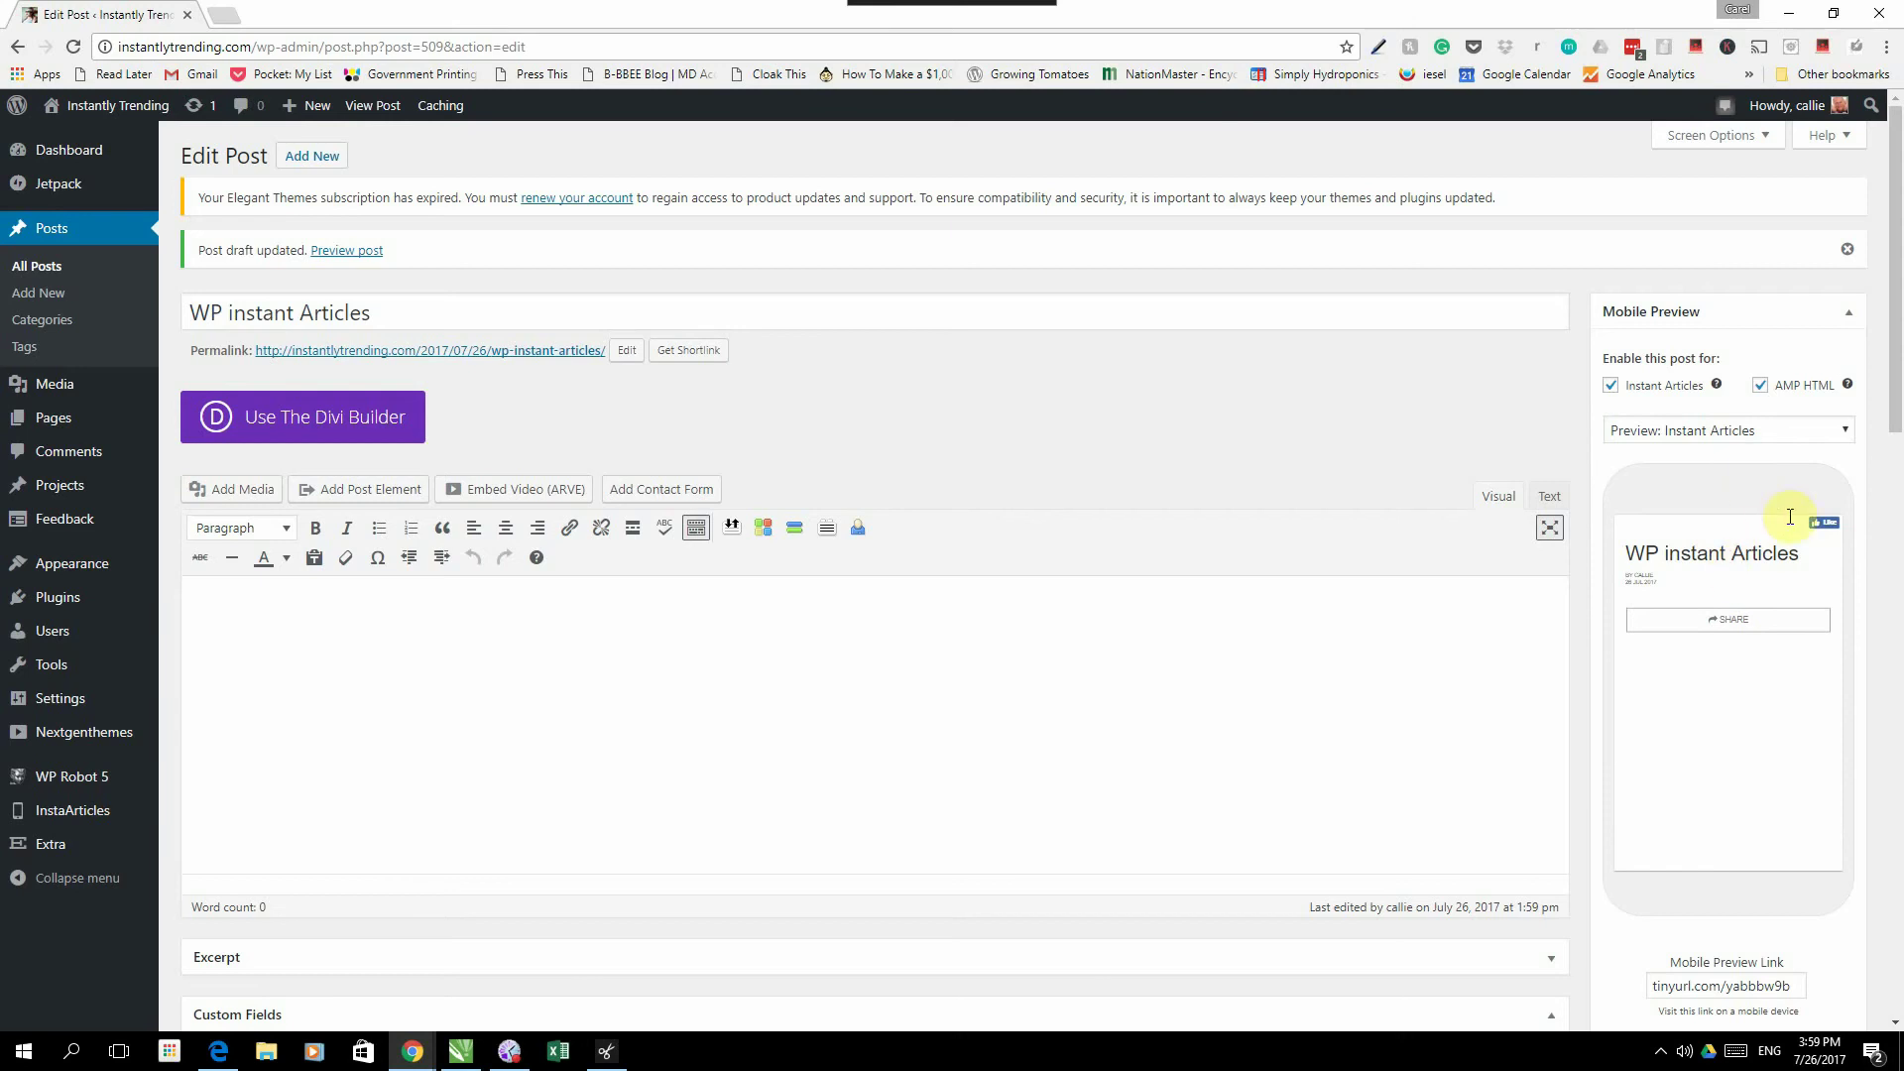
Step: Keep the Mobile Preview format on Instant Articles and review the preview
click(1845, 432)
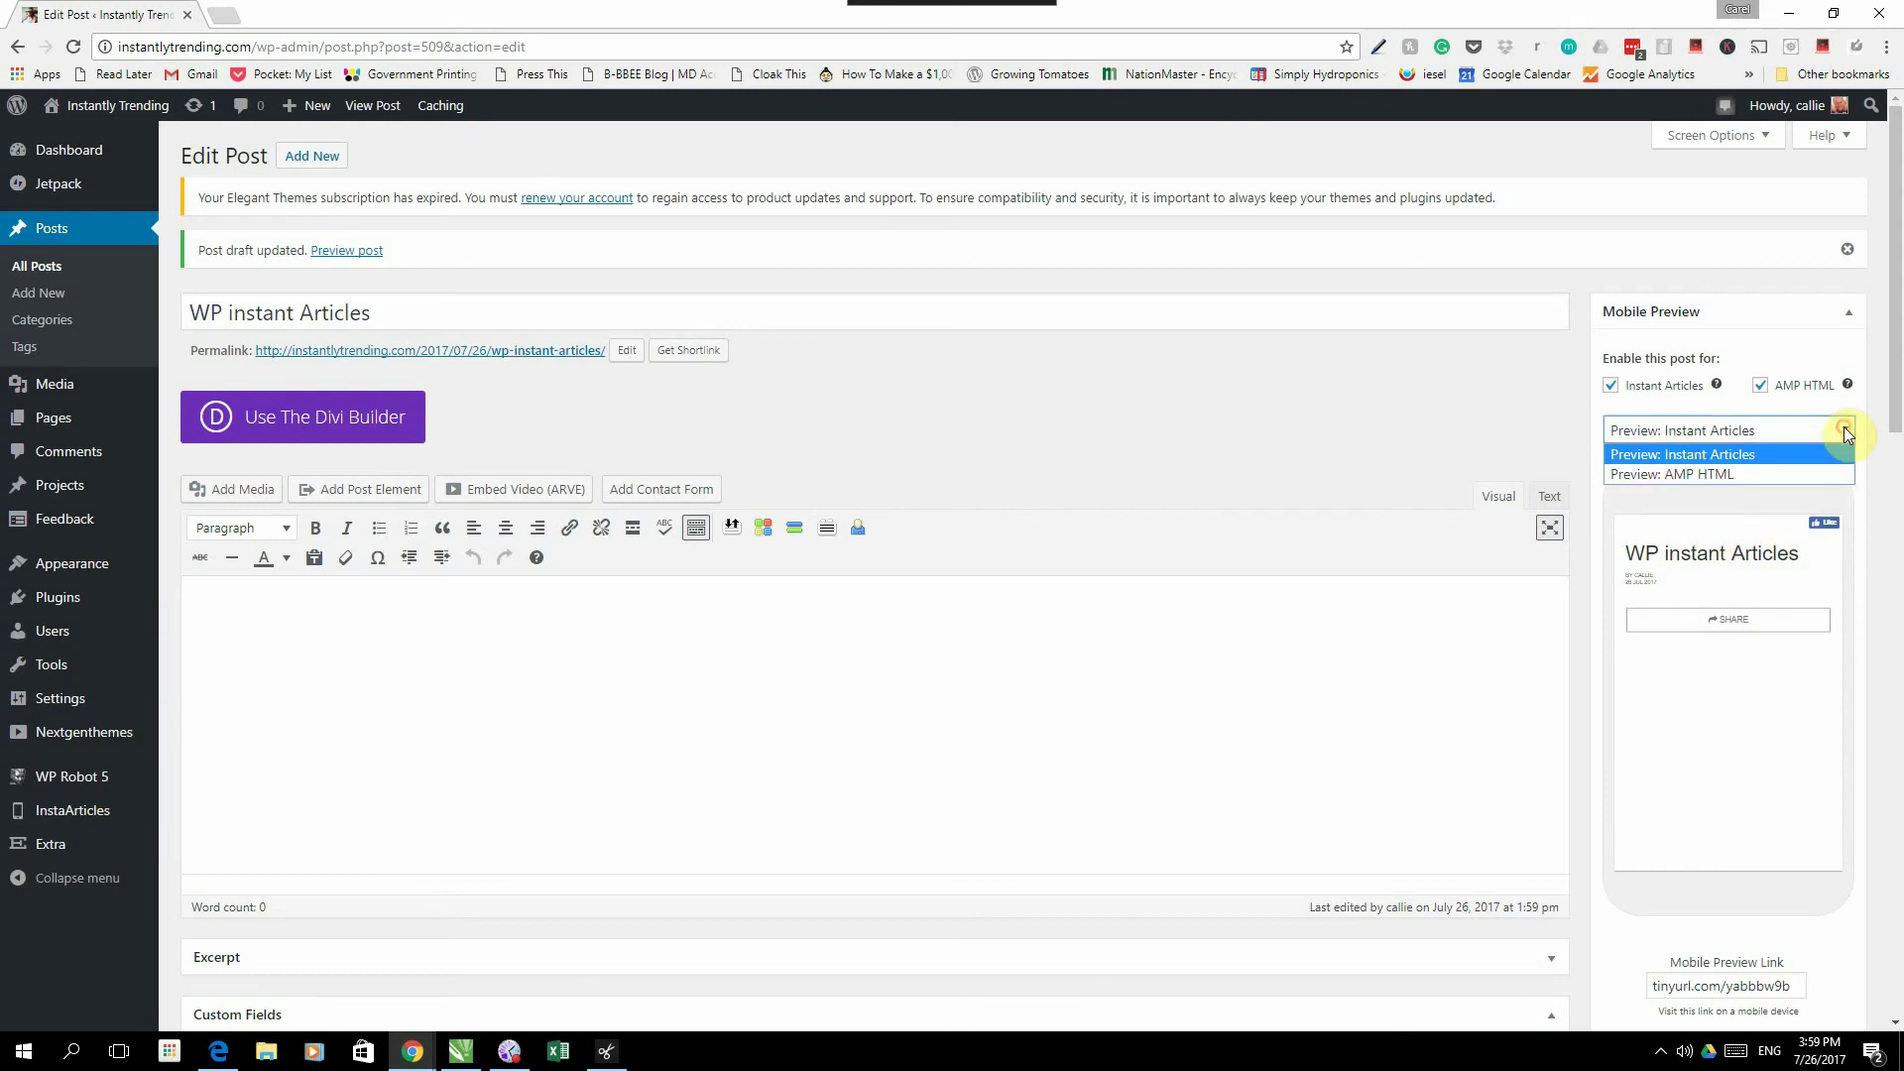
click(1845, 431)
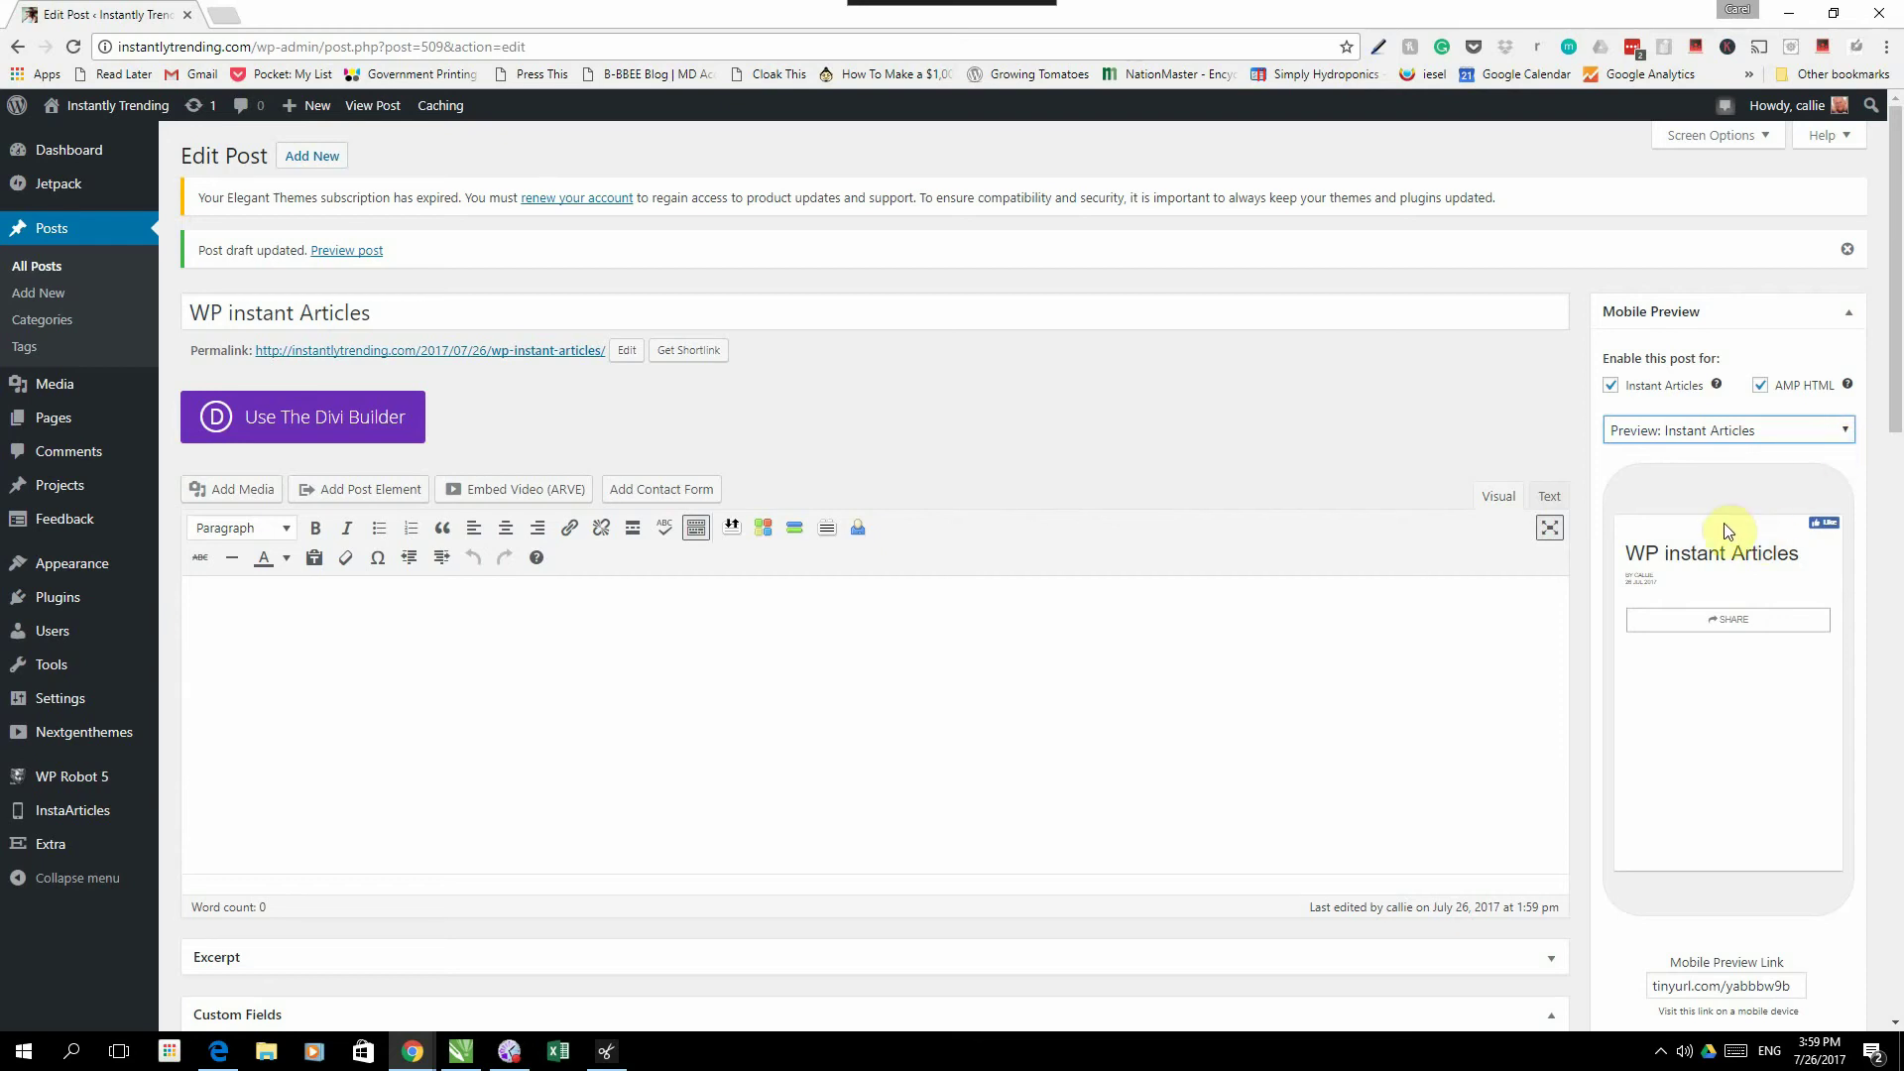
scroll(1726, 531, down, 2)
scroll(1092, 552, up, 2)
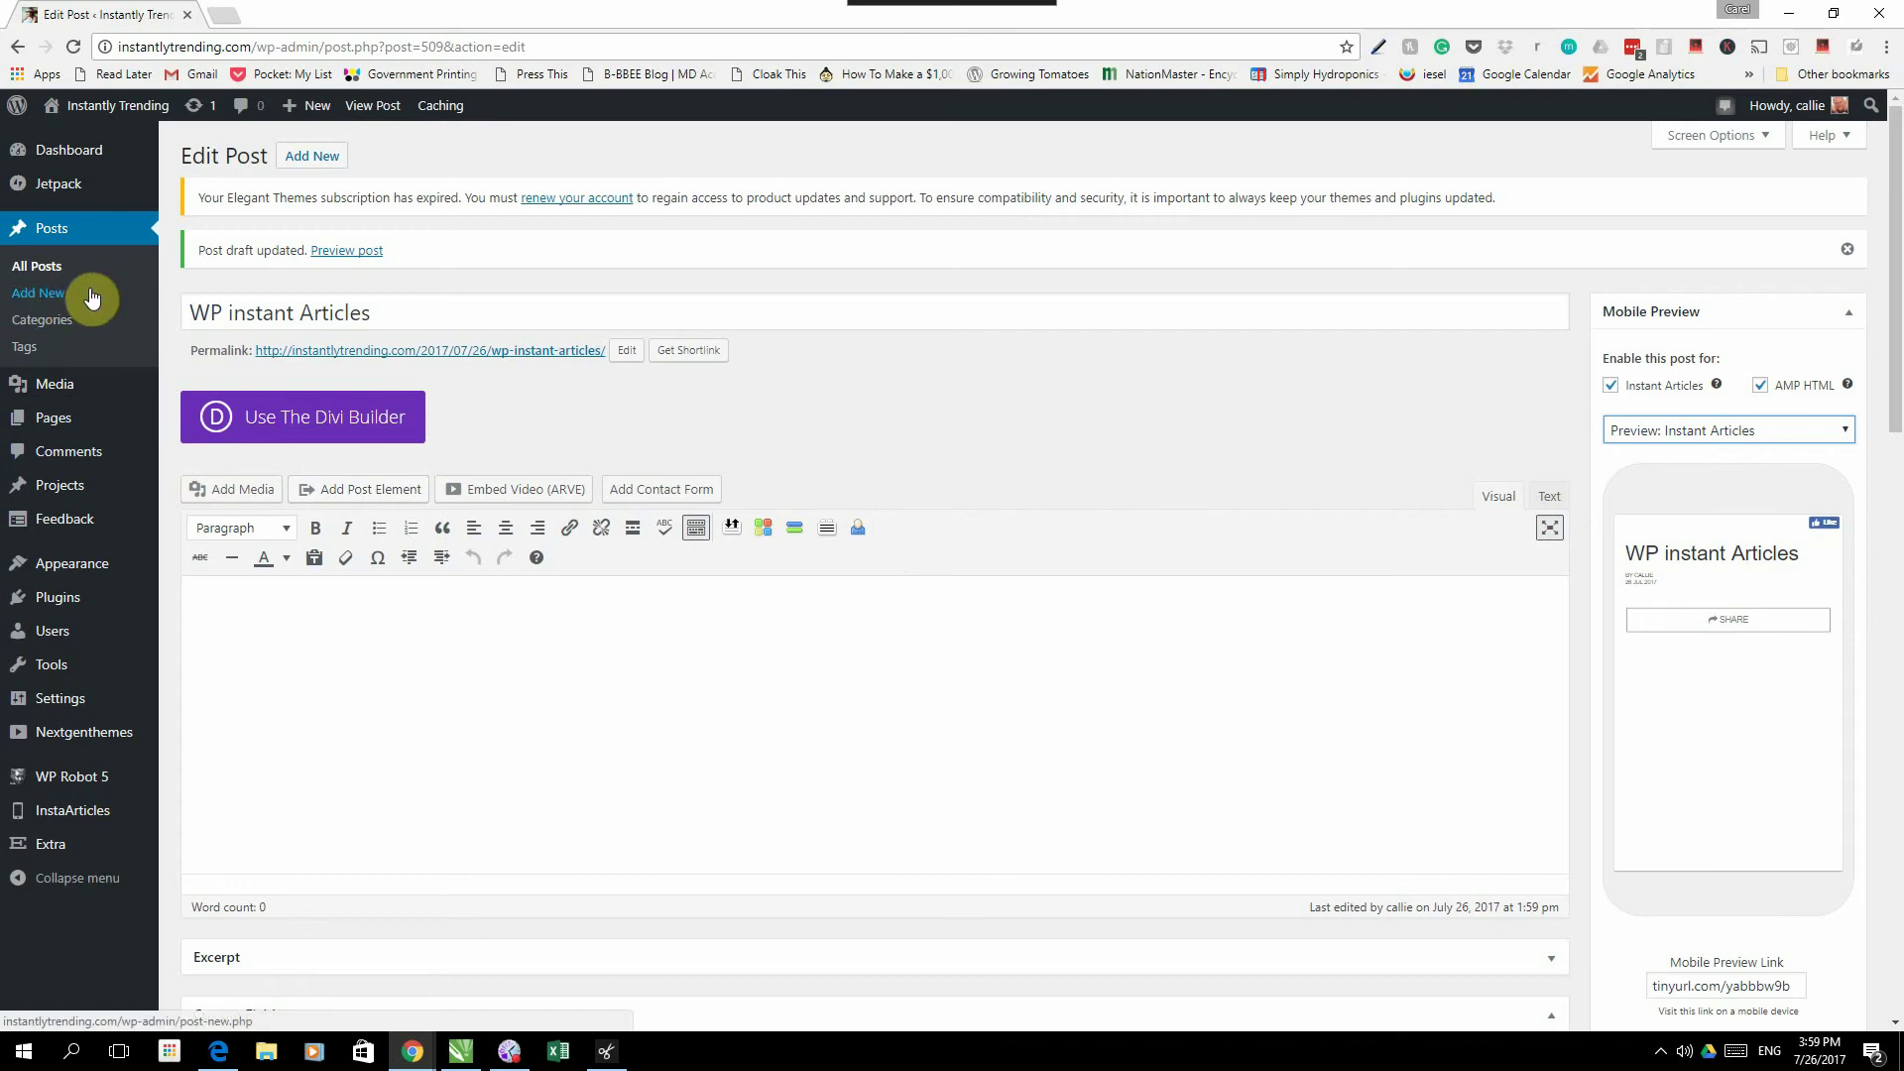
Step: Browse the All Posts list of 30 posts and open 'A Nurse's Poem' for editing
click(44, 266)
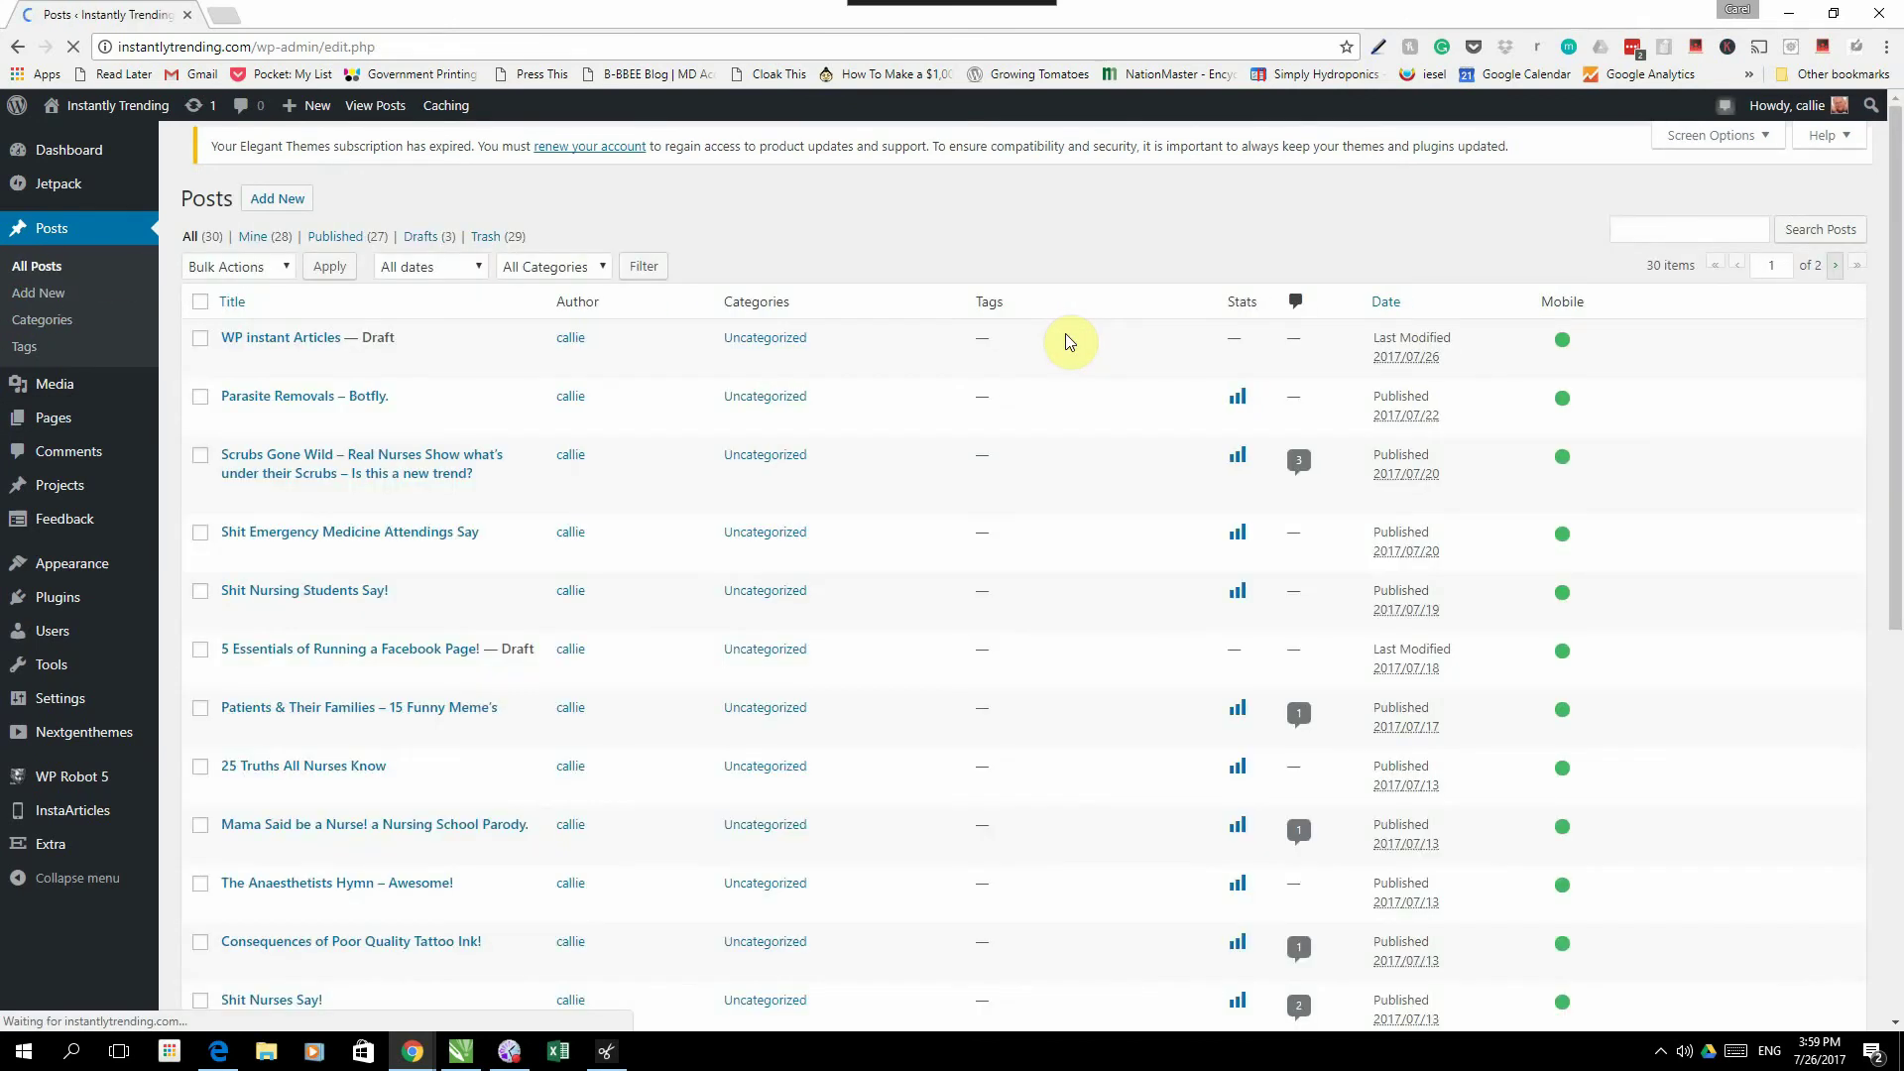
scroll(635, 481, down, 4)
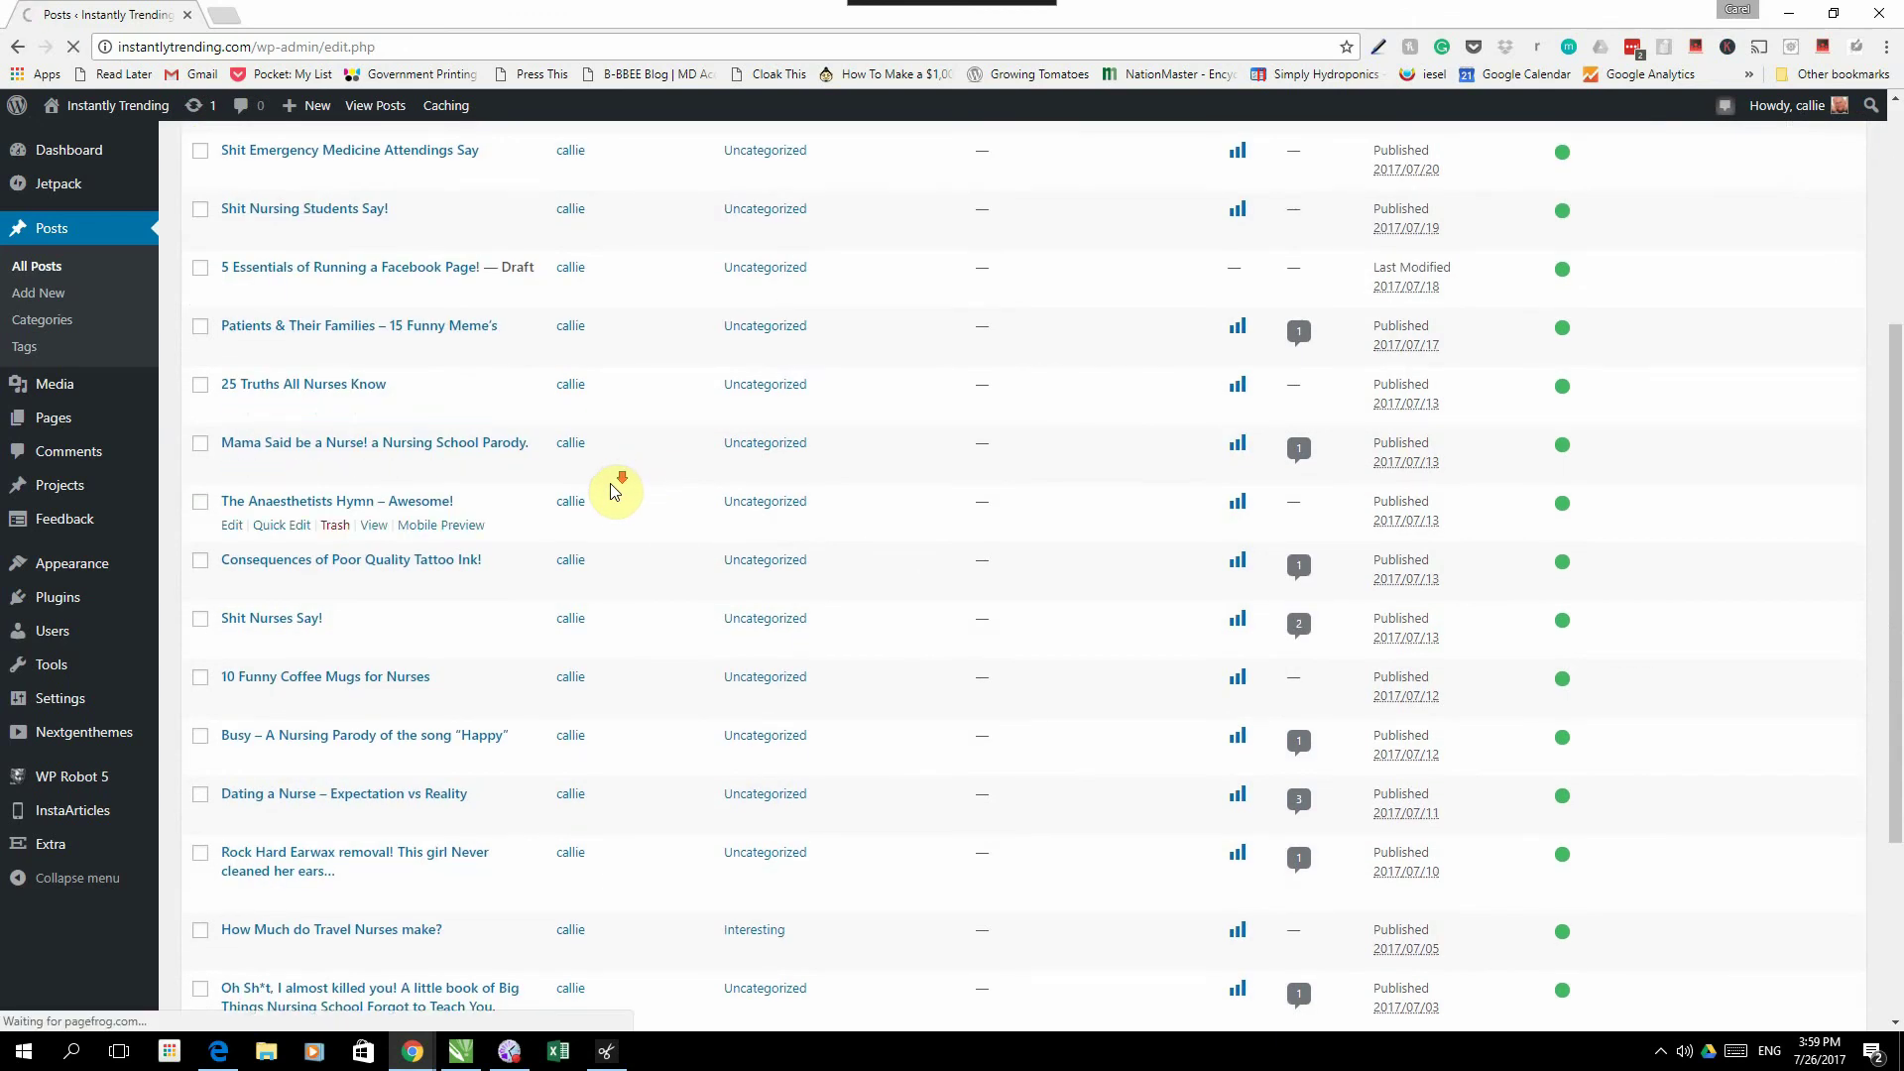
scroll(613, 490, down, 1)
scroll(613, 490, down, 1)
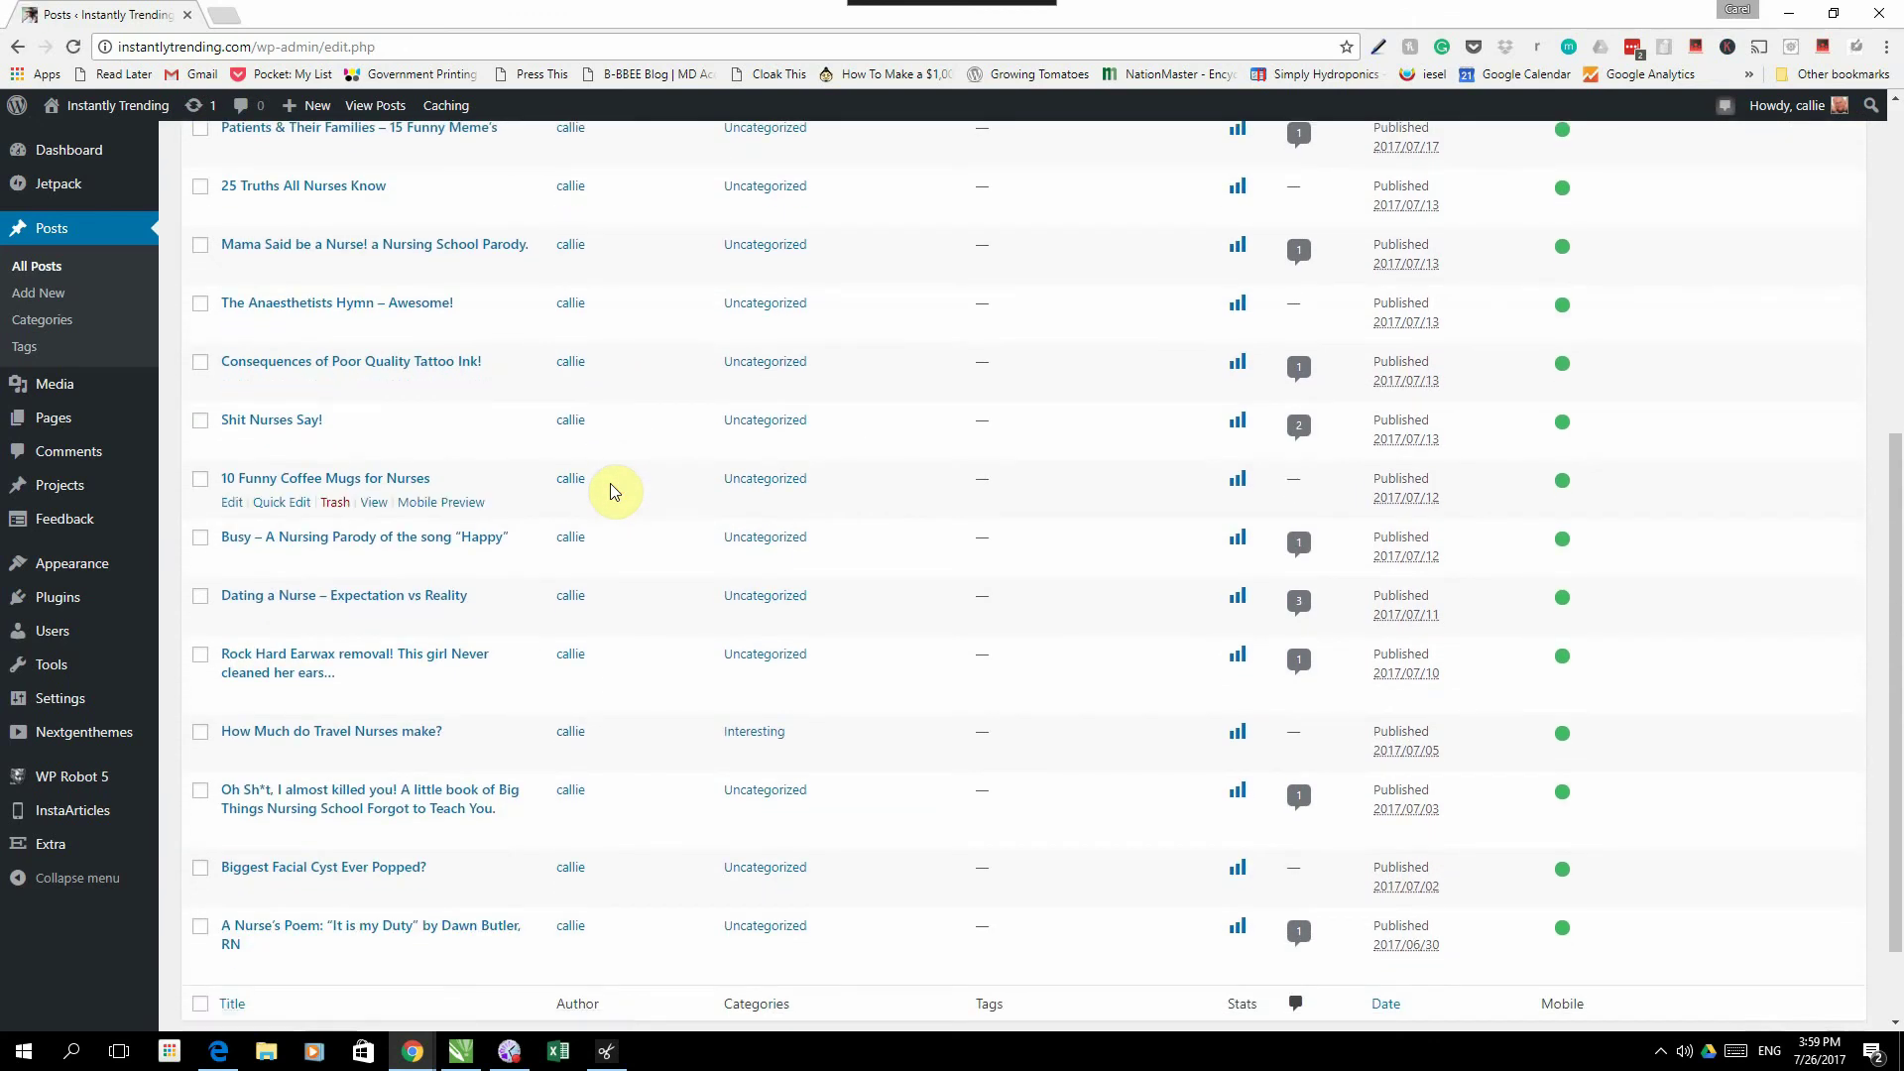
scroll(613, 486, down, 1)
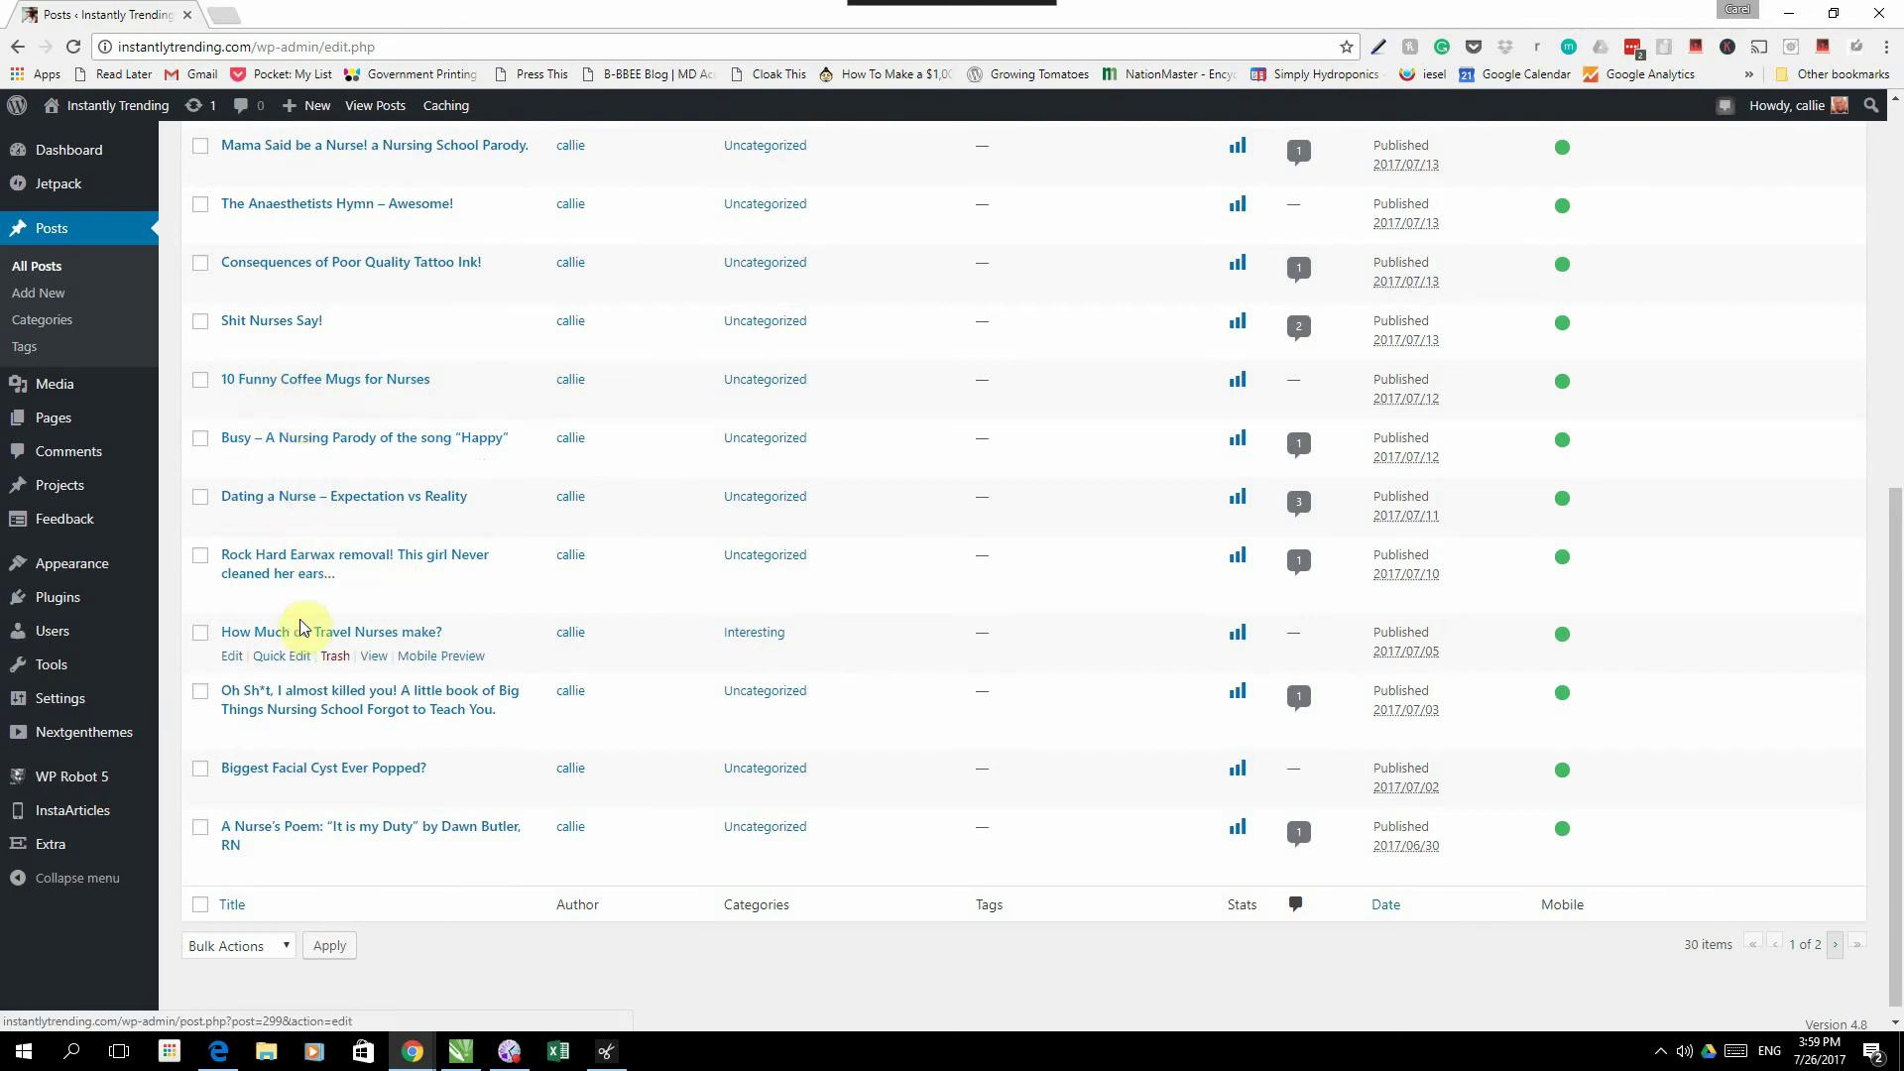
scroll(312, 724, down, 1)
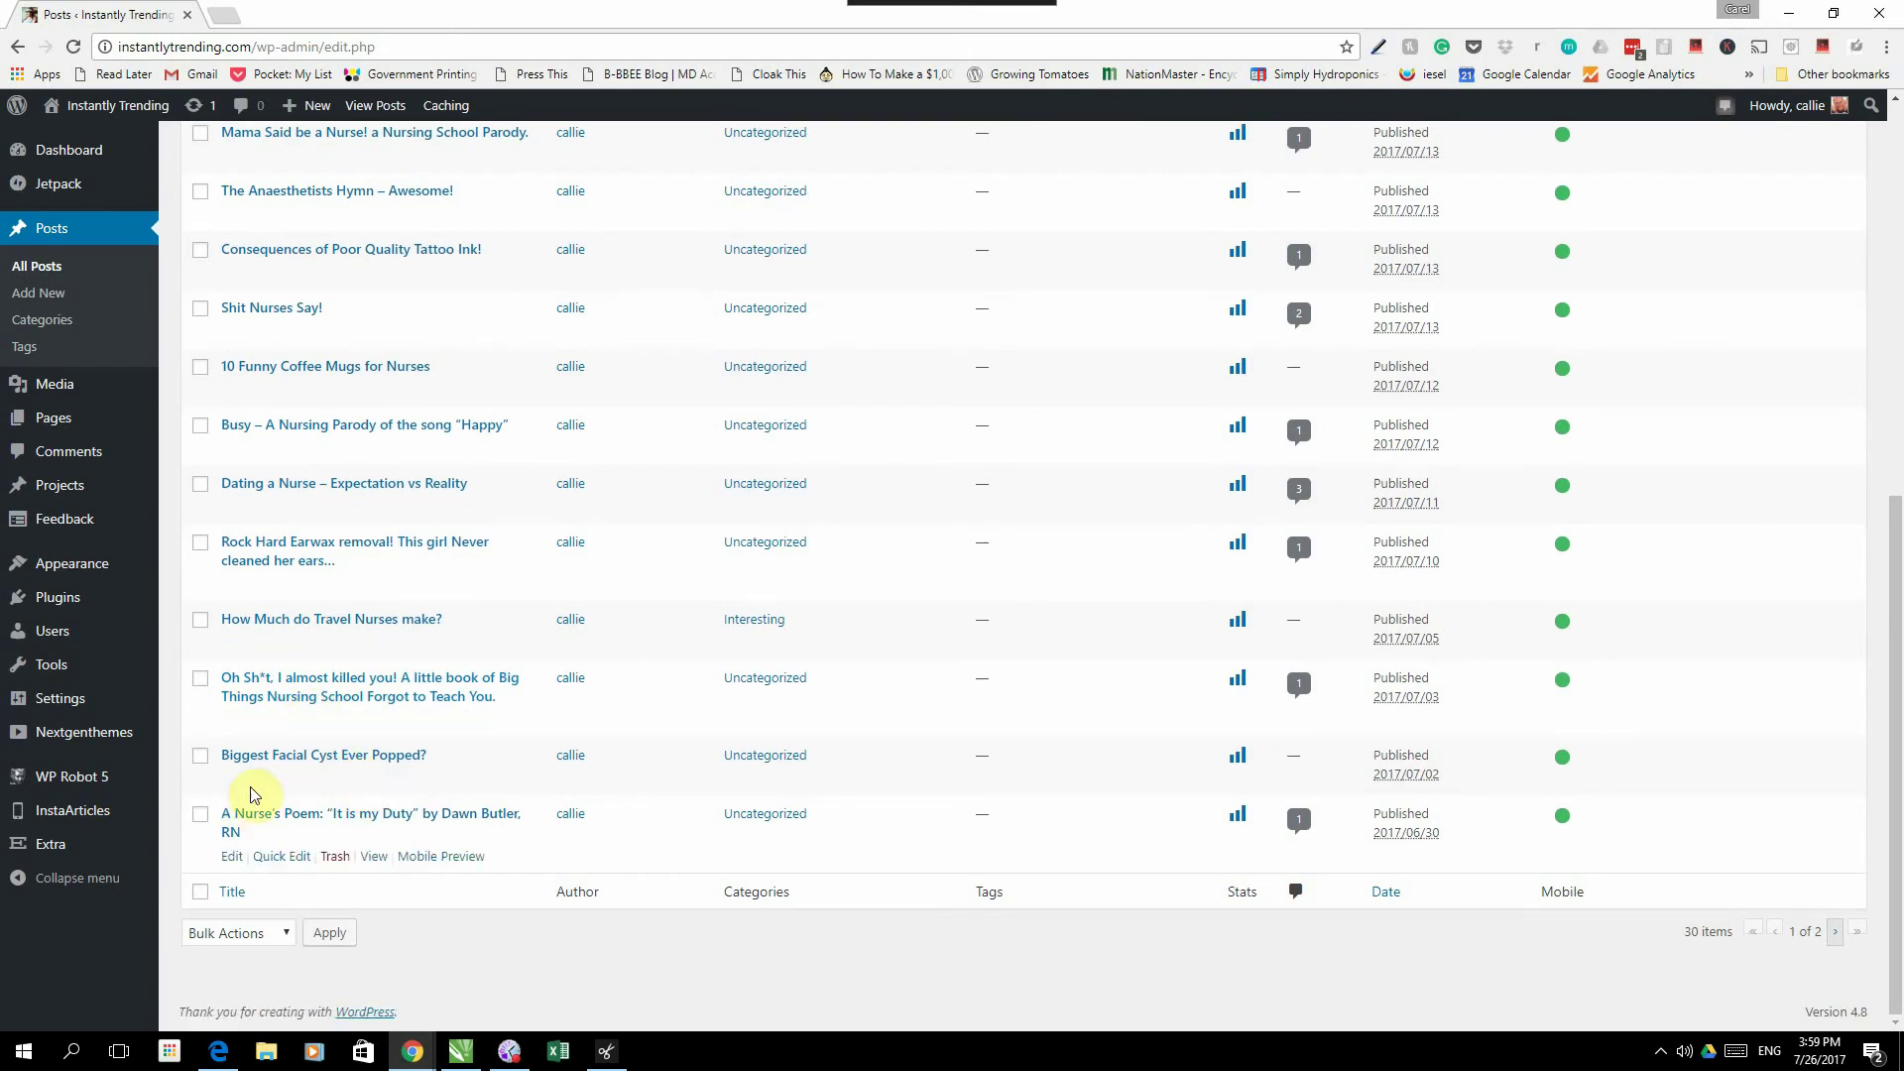
click(351, 824)
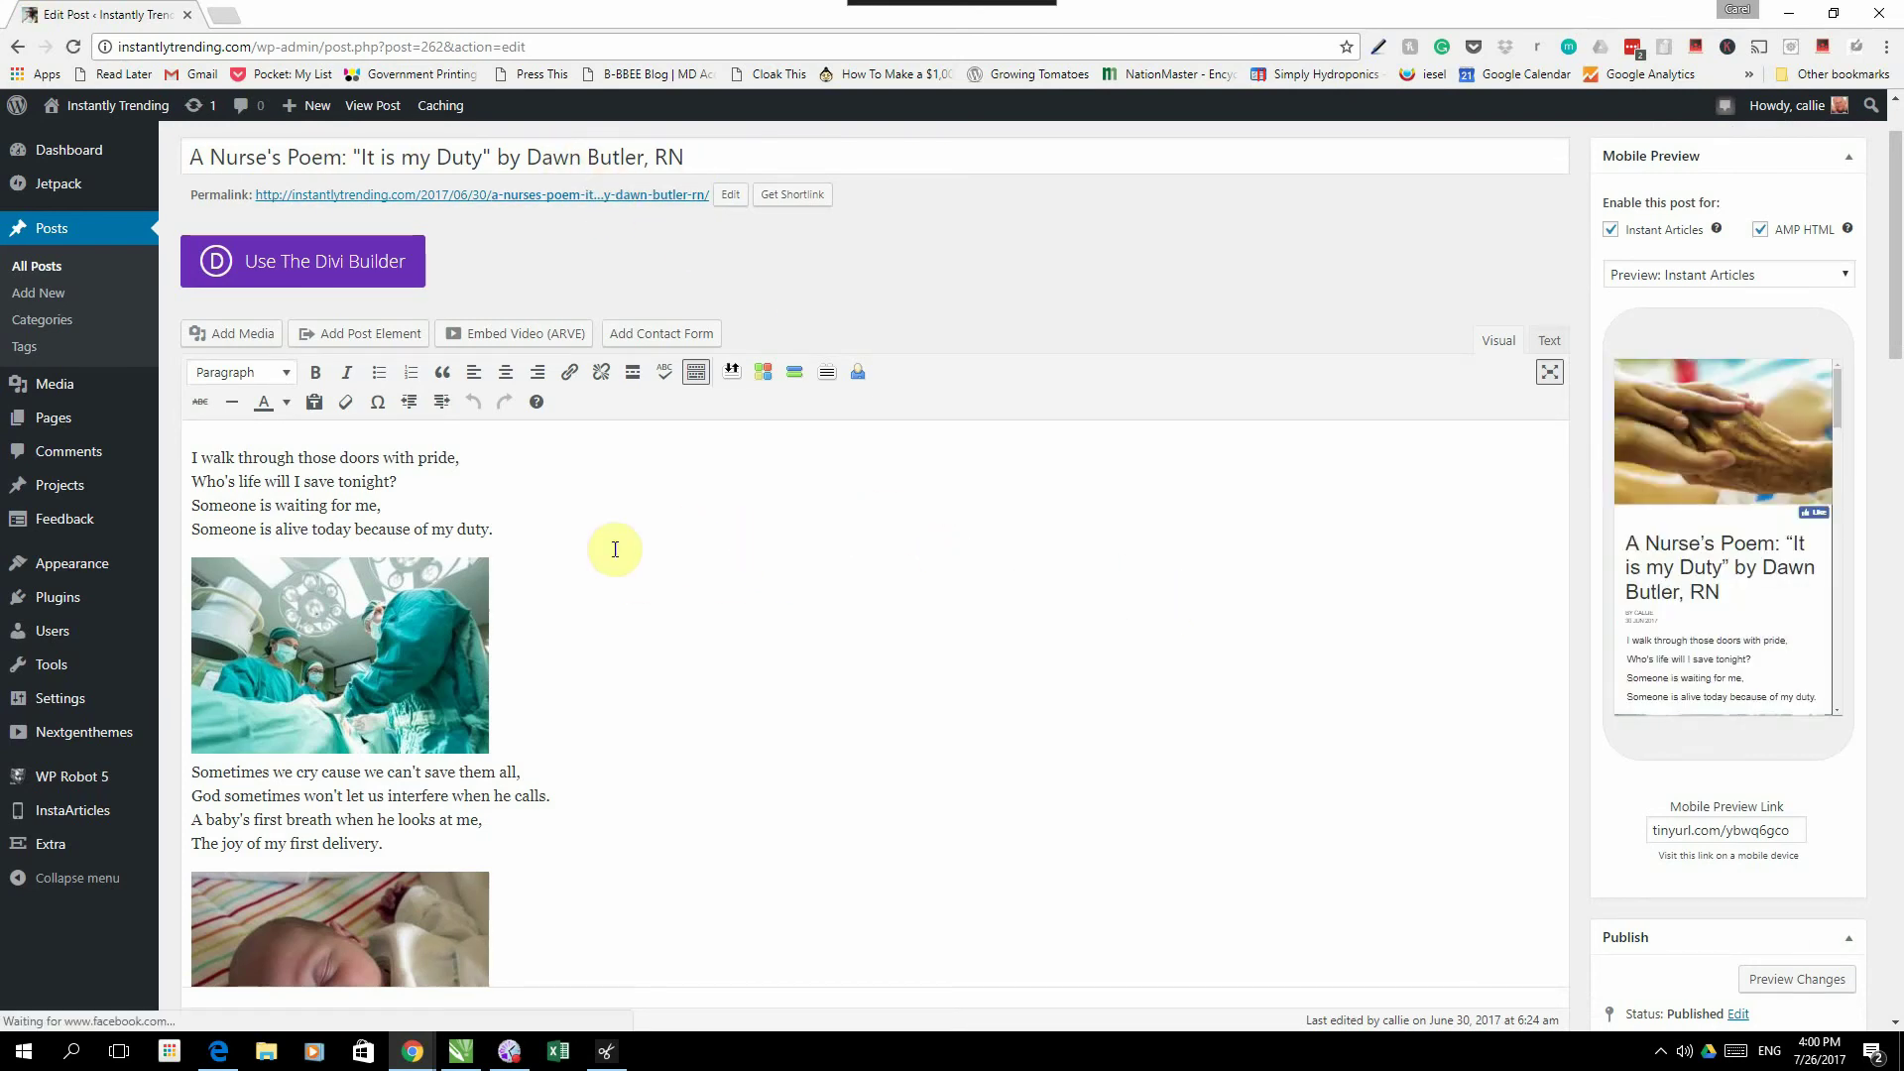
Step: Scroll the 'A Nurse's Poem' Instant Articles mobile preview through the poem and images to the closing Thank You image
scroll(514, 499, down, 1)
scroll(514, 499, down, 8)
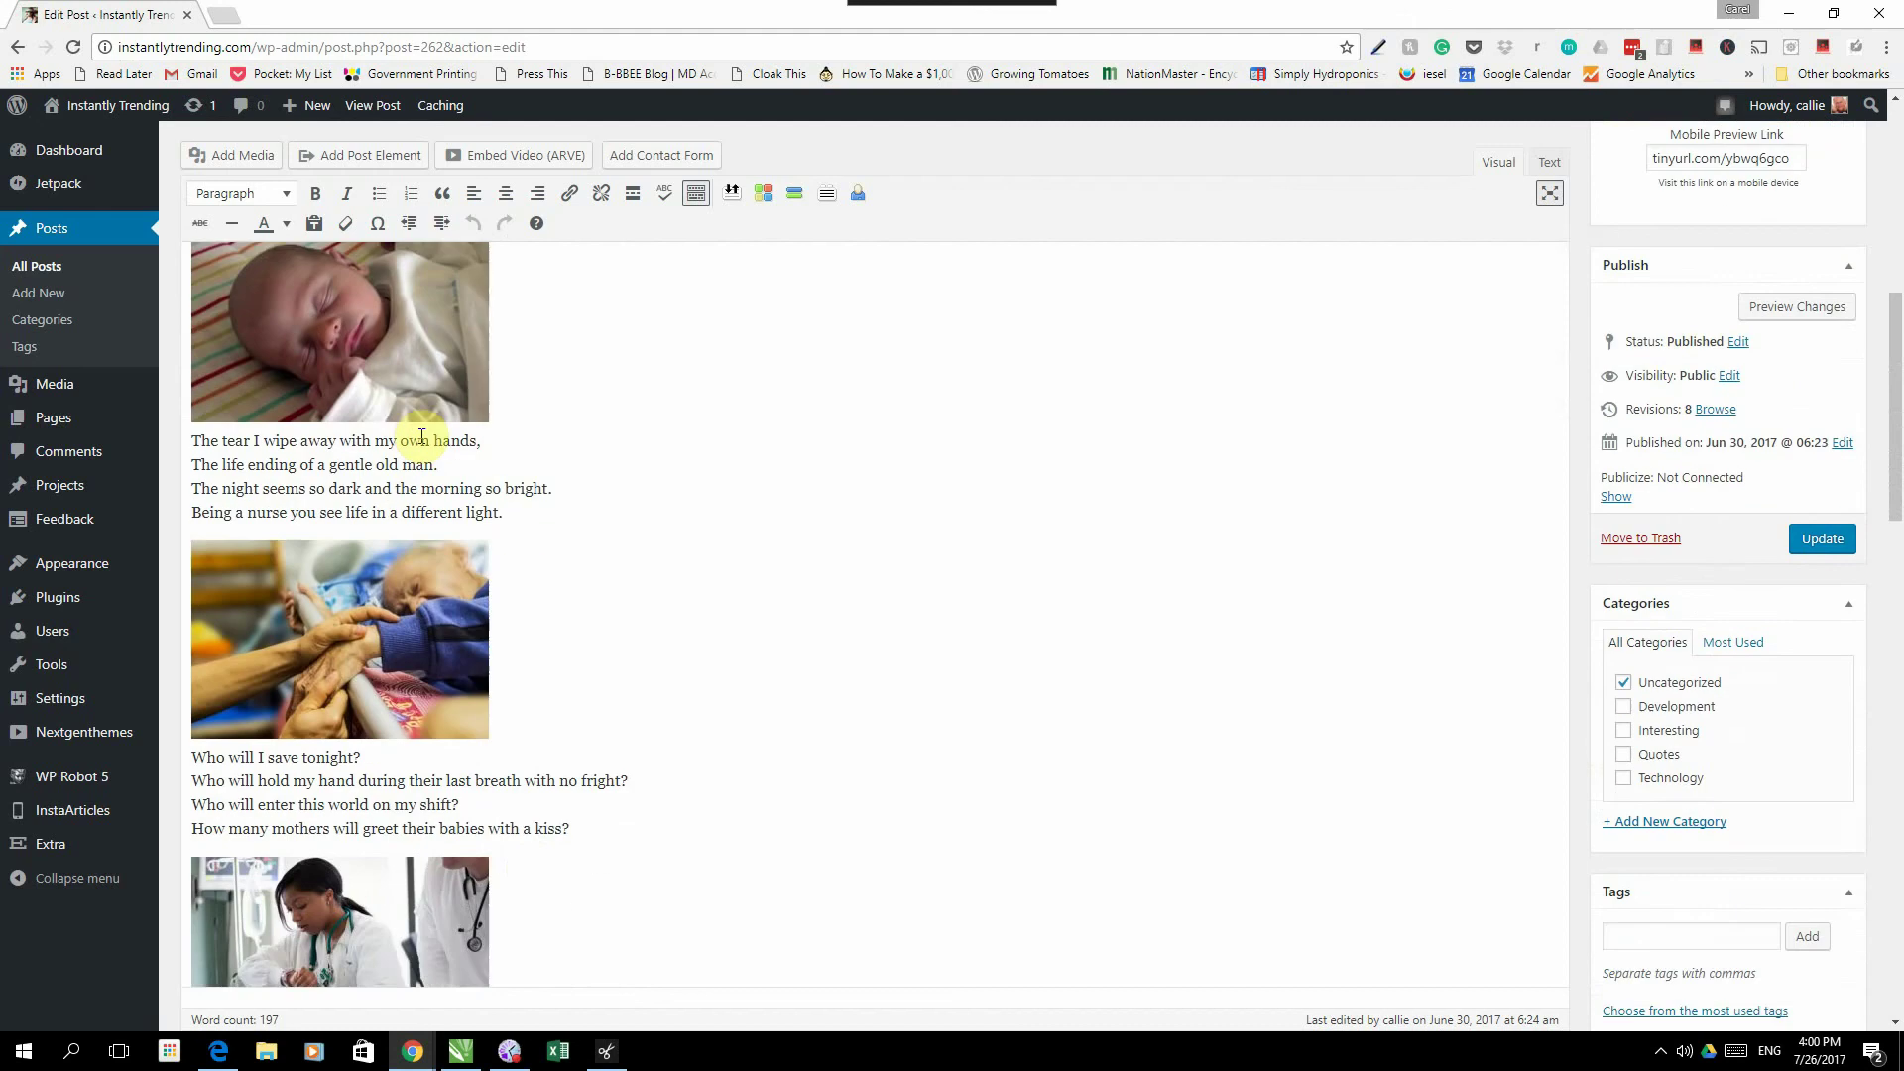
scroll(539, 542, down, 4)
scroll(540, 543, up, 8)
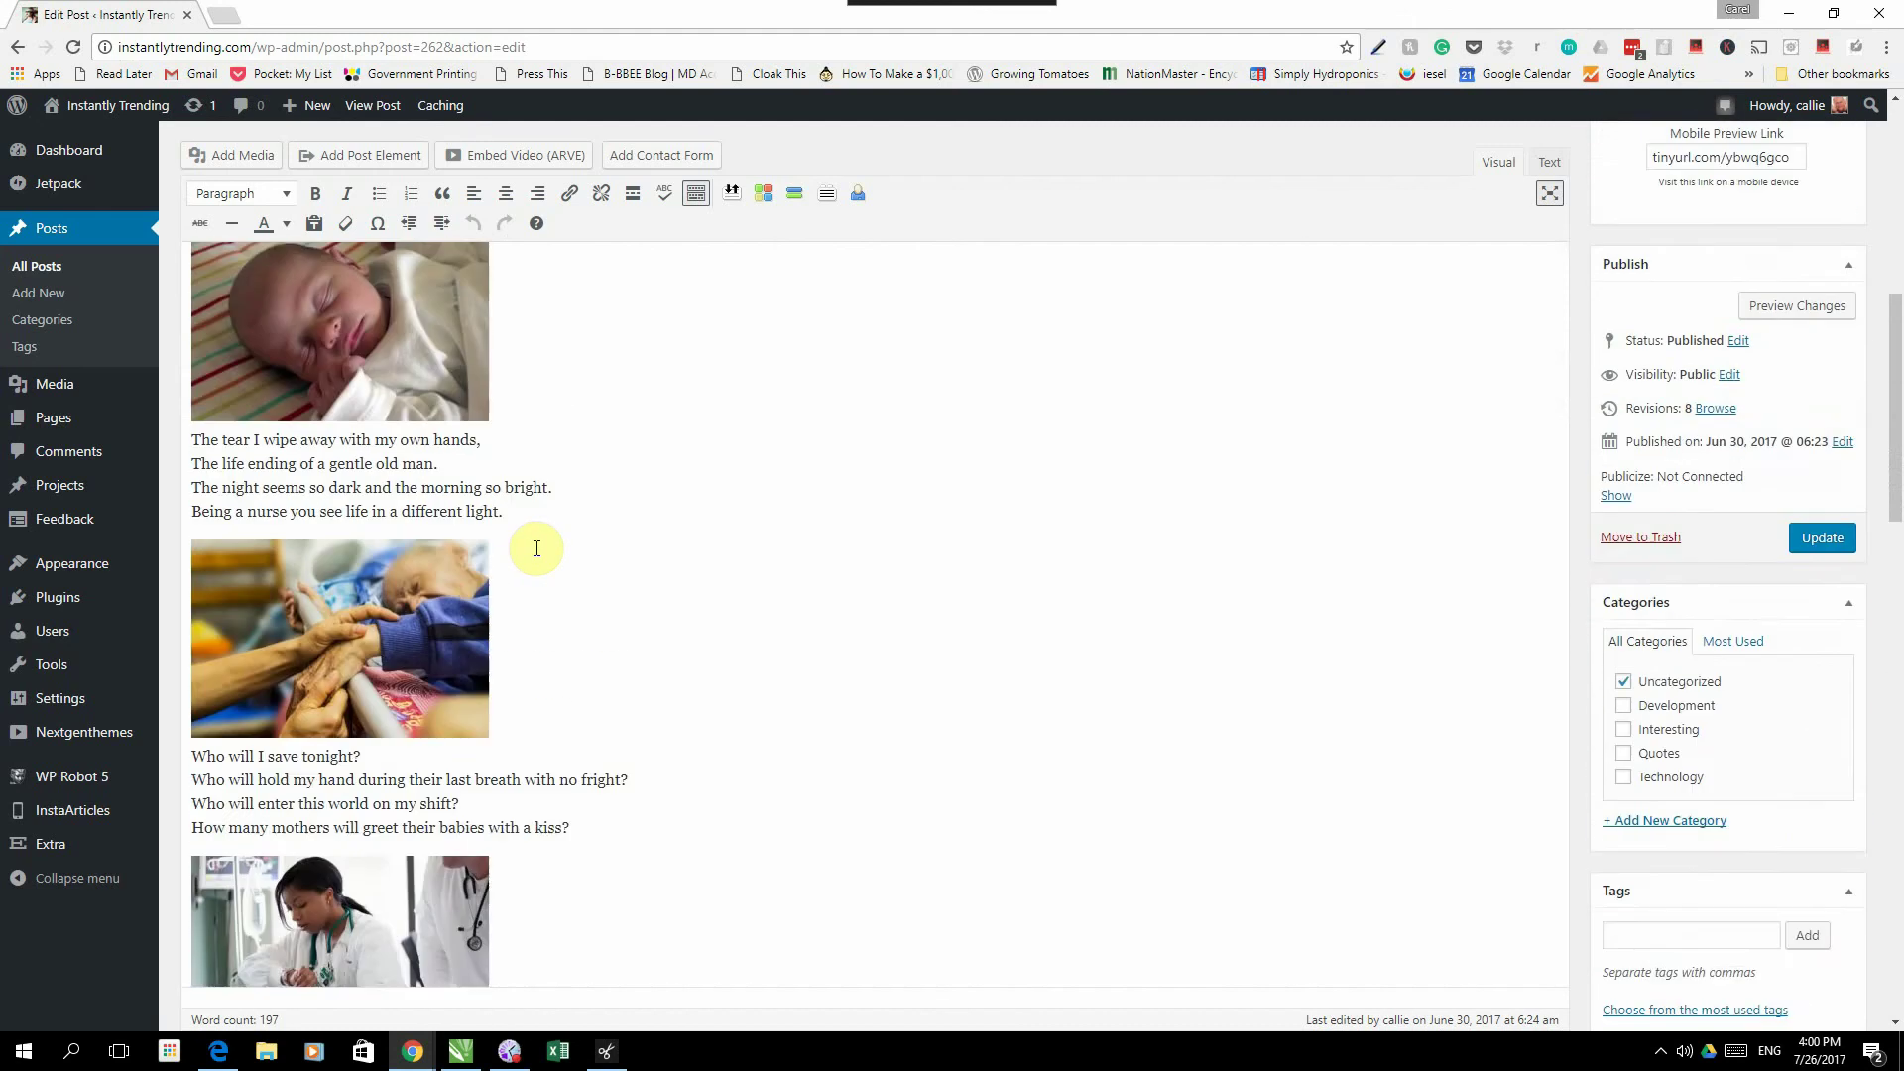
scroll(1431, 427, up, 6)
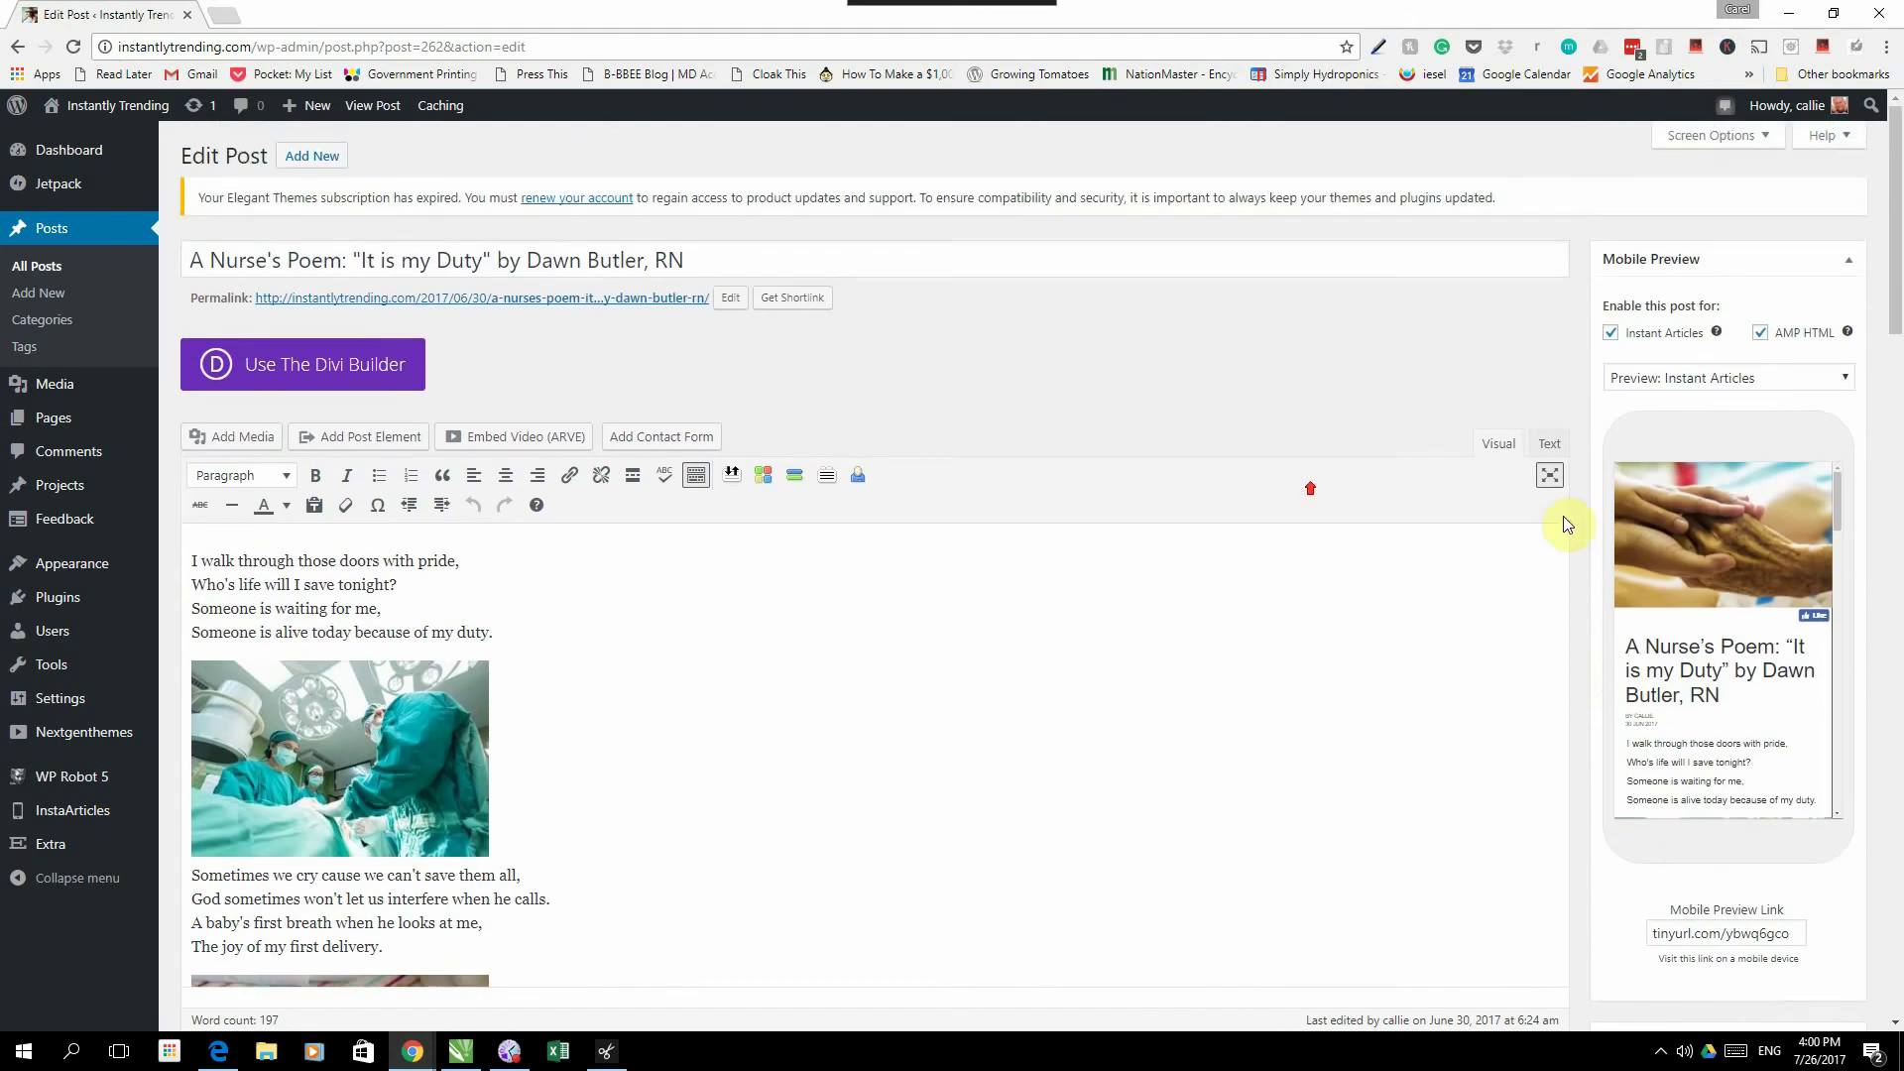
scroll(1728, 589, down, 3)
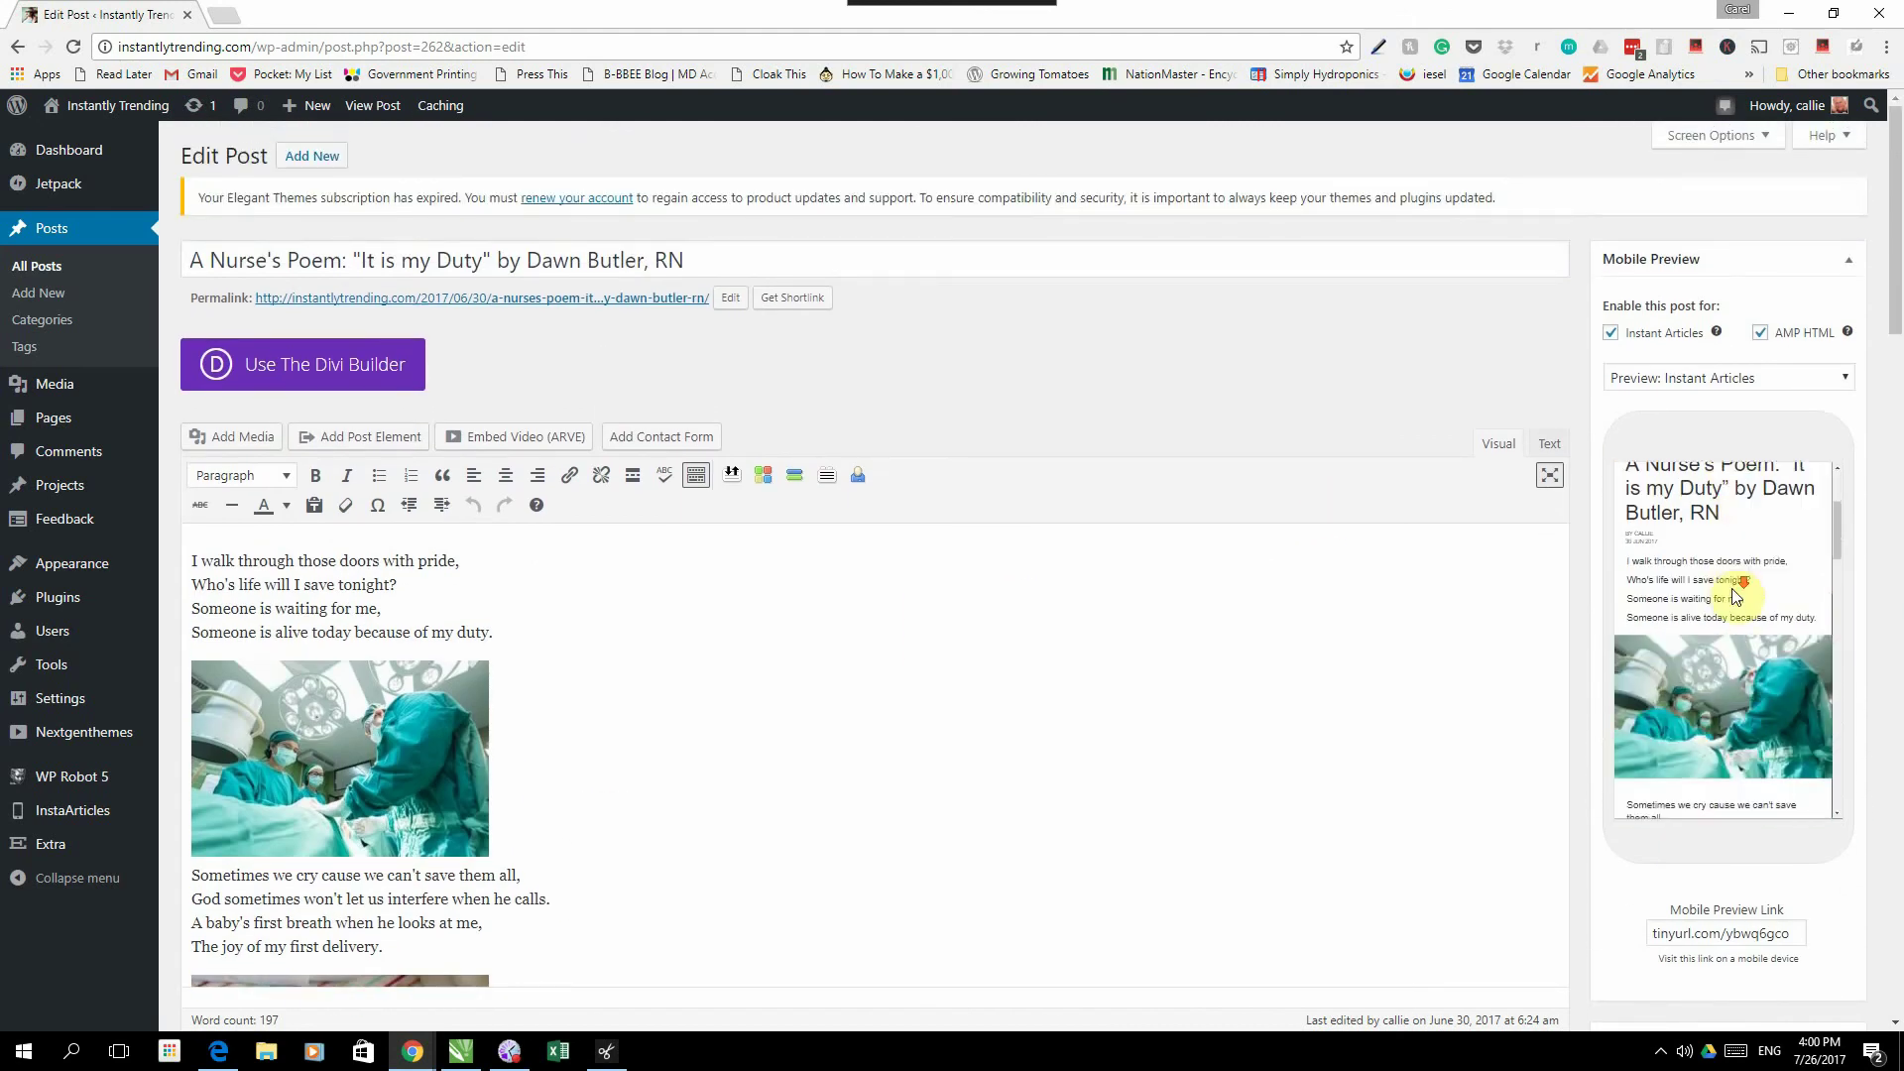
scroll(1732, 587, down, 5)
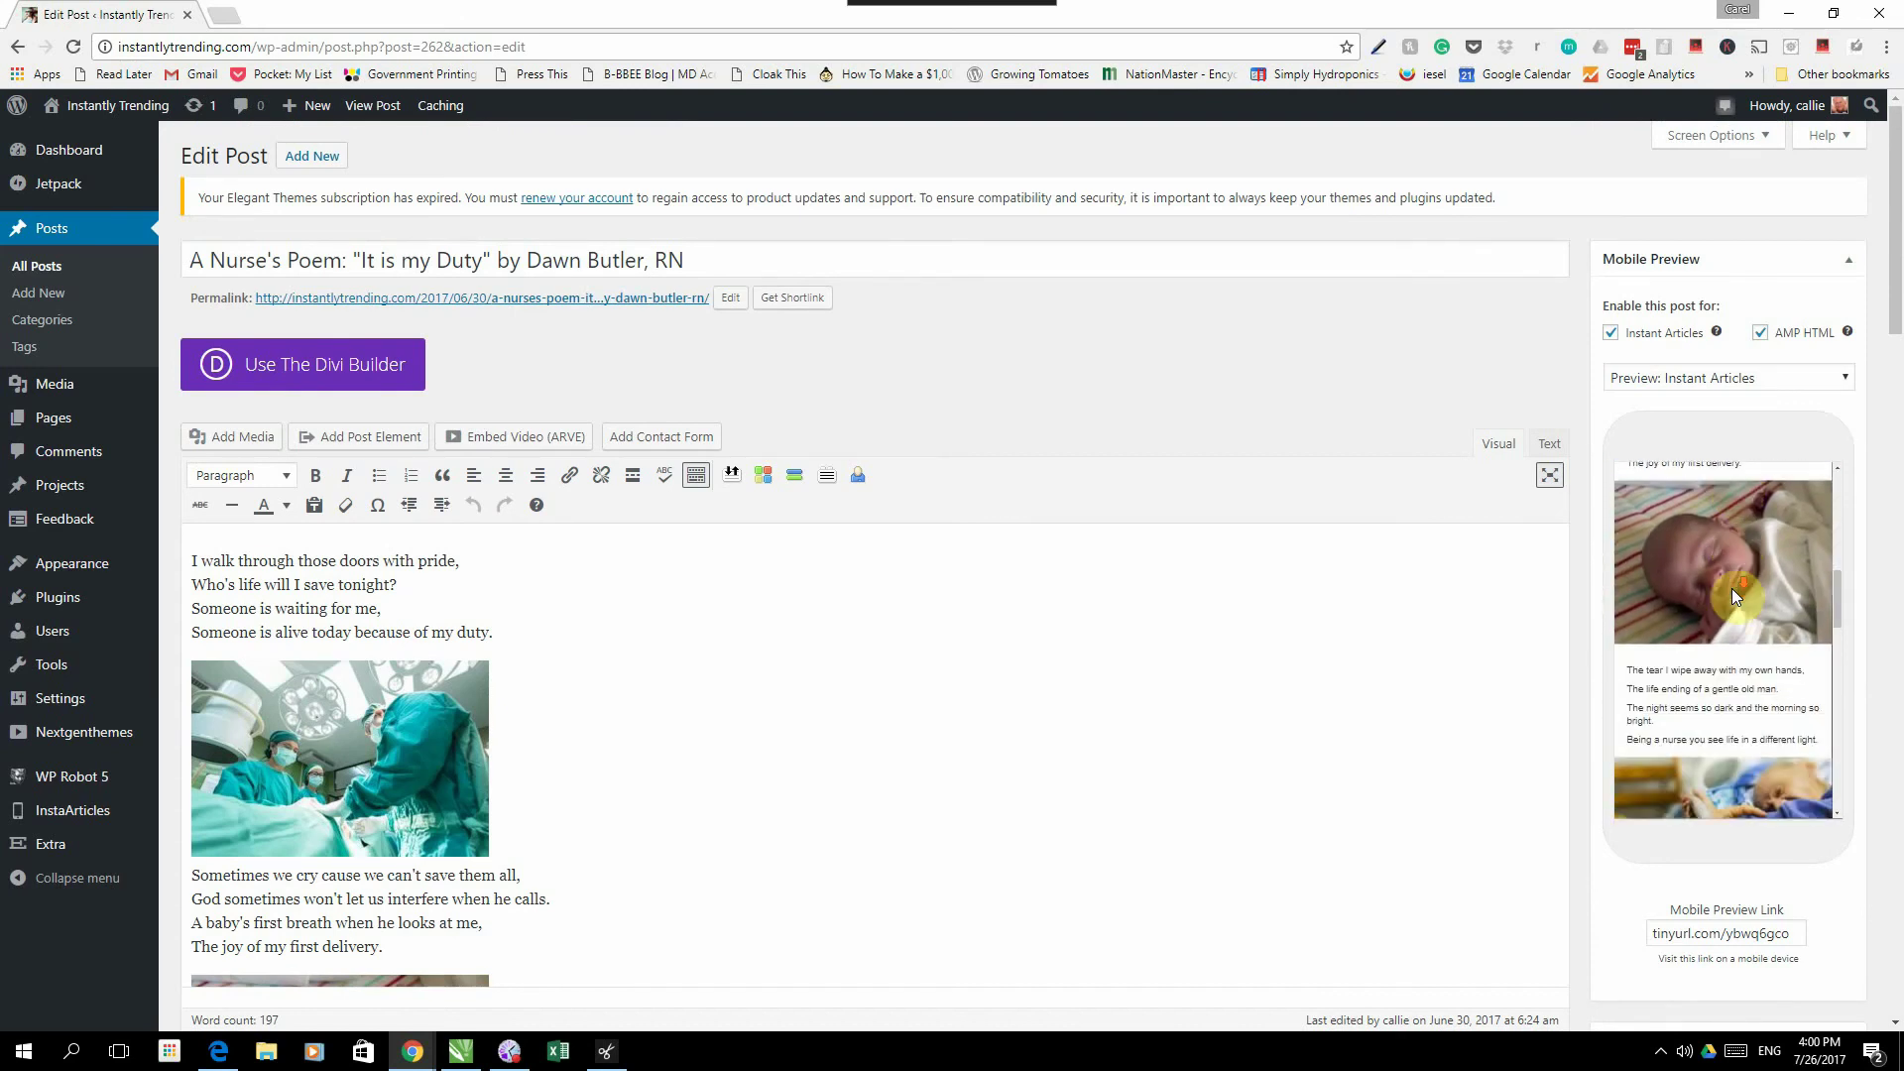
scroll(1732, 591, down, 5)
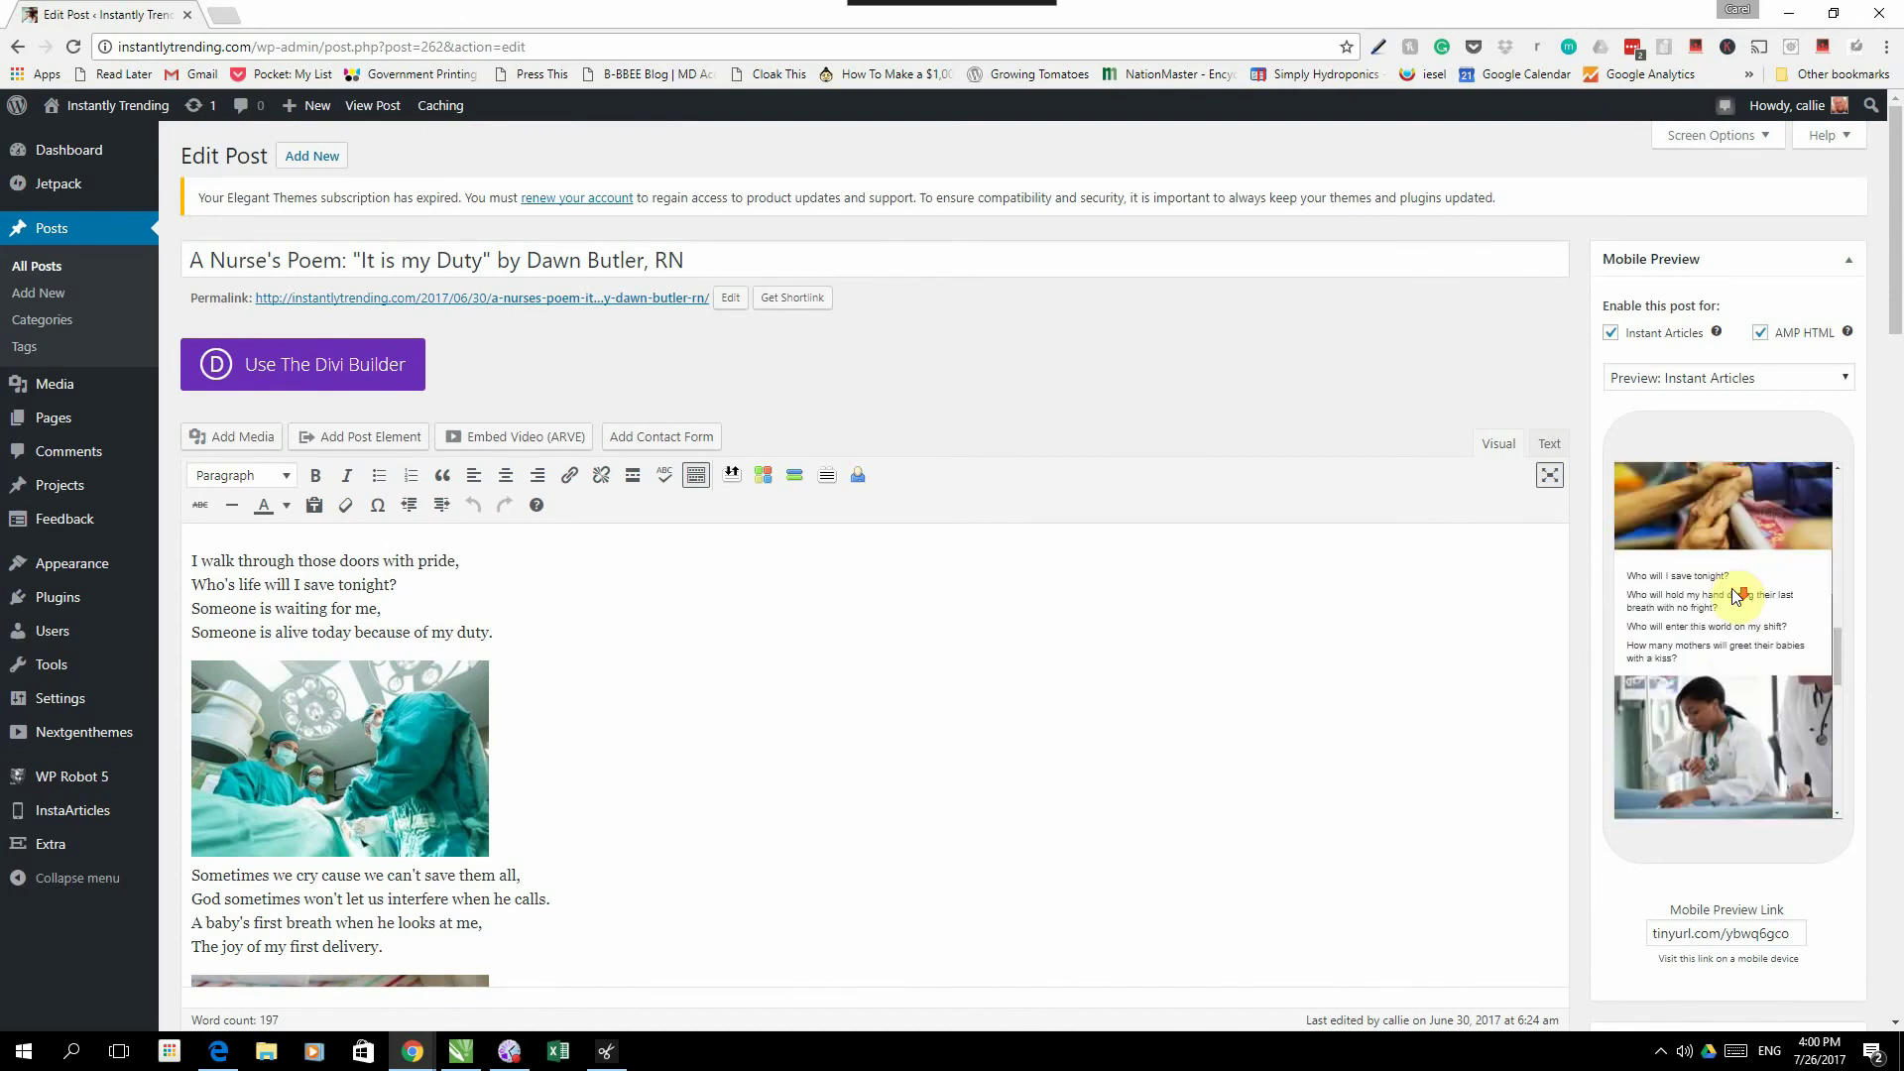
scroll(1732, 587, down, 5)
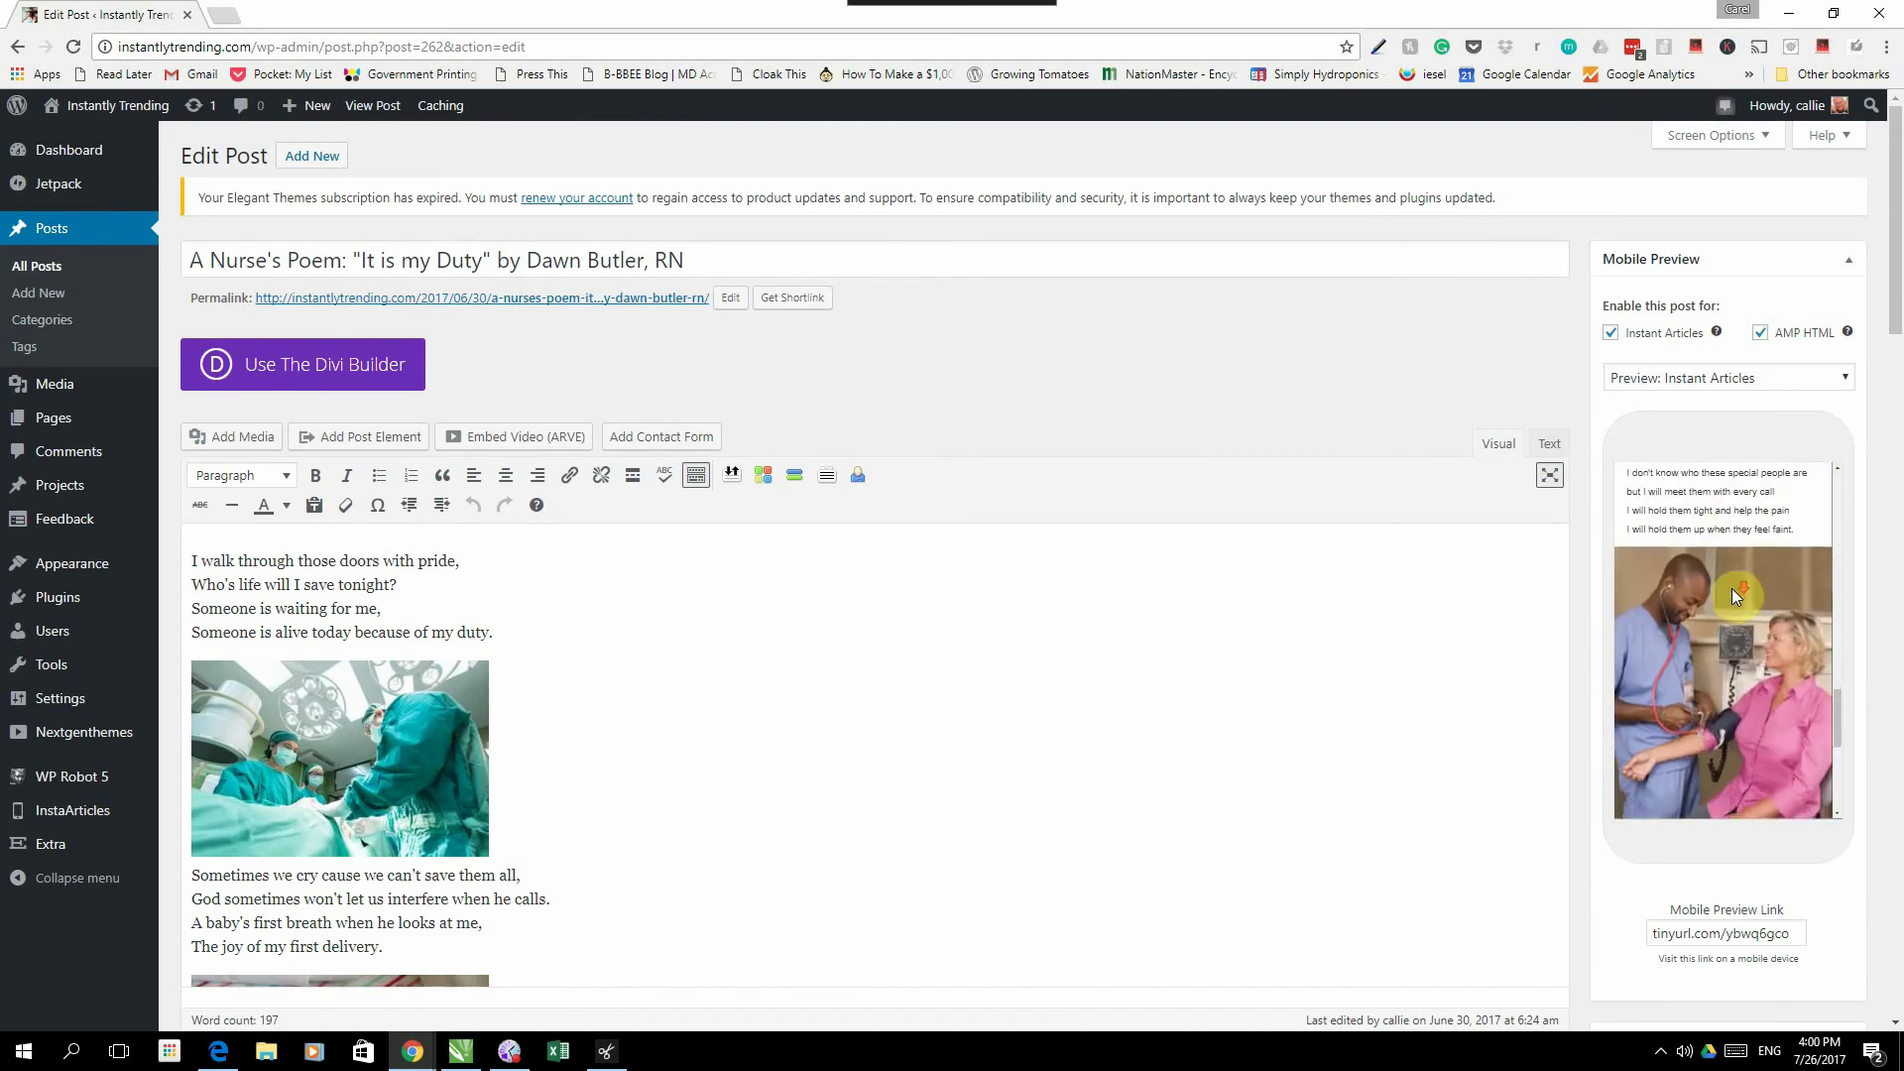
scroll(1732, 587, down, 5)
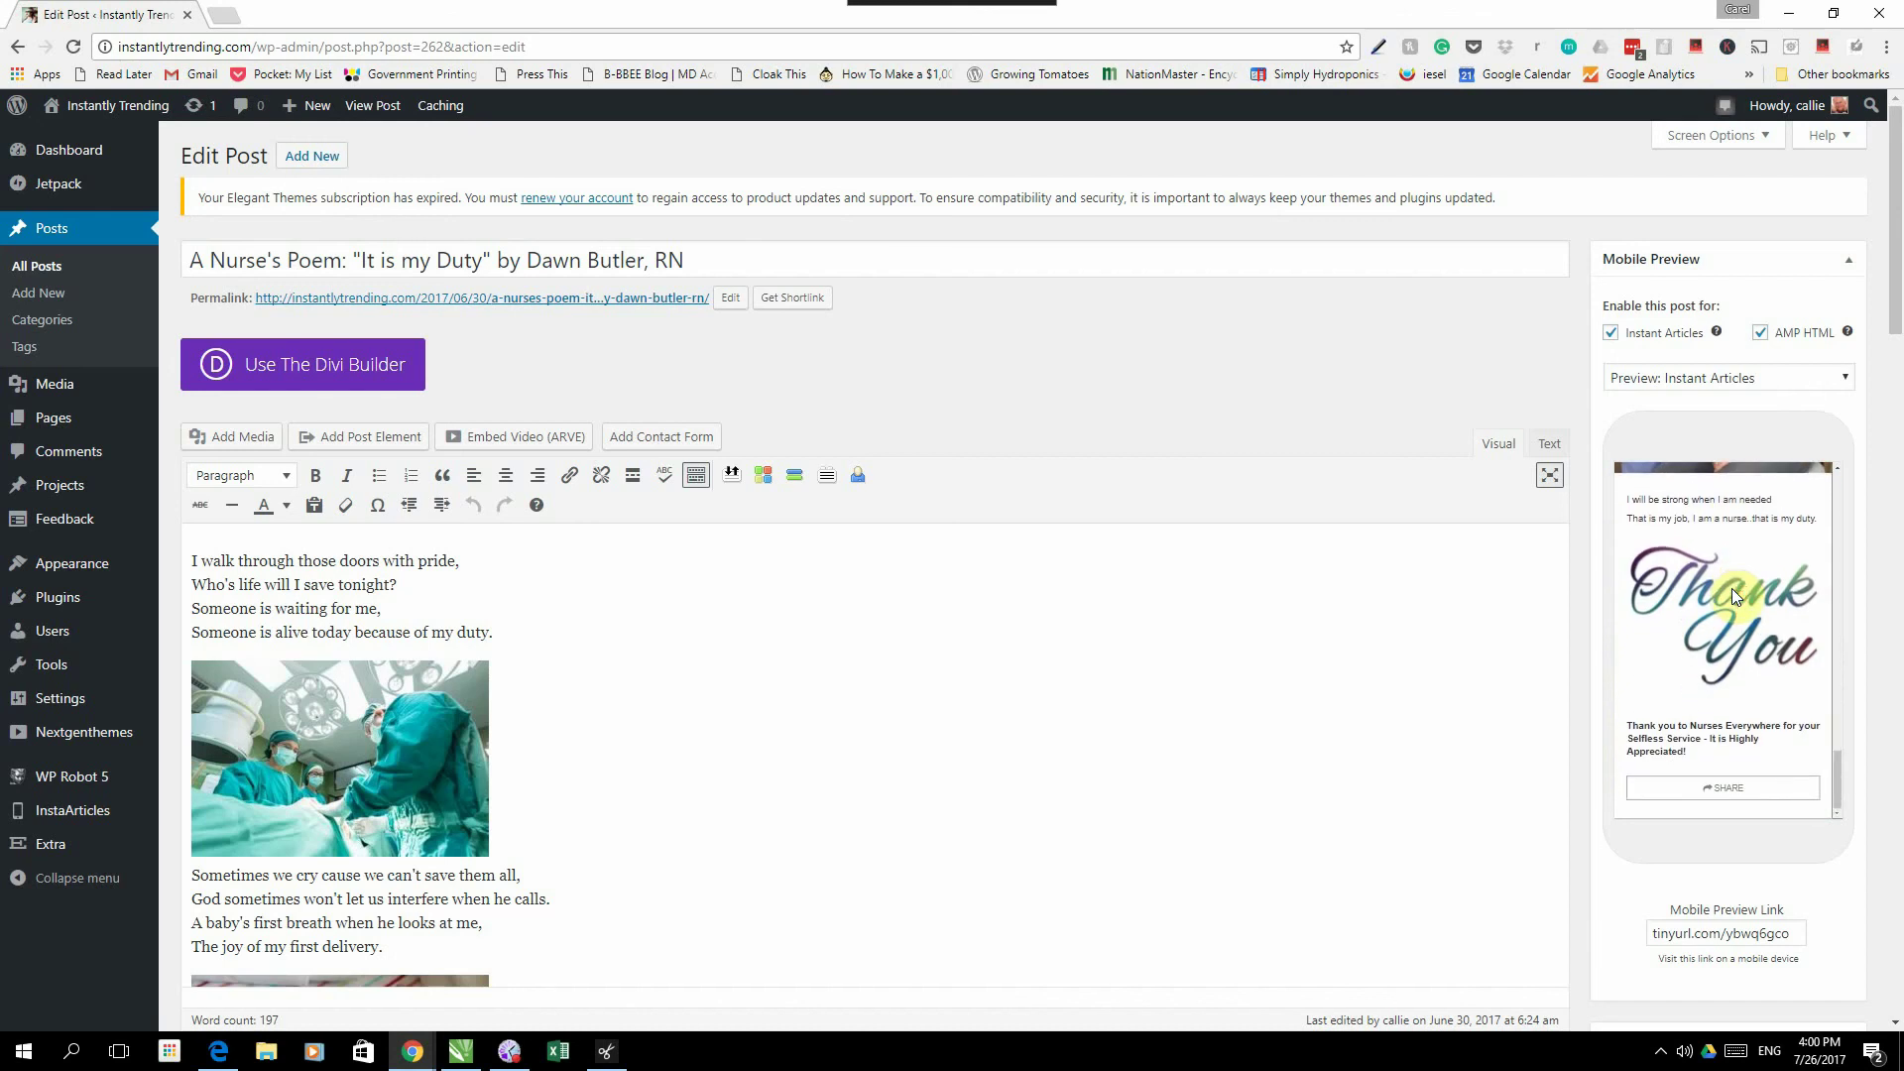
scroll(1732, 587, up, 8)
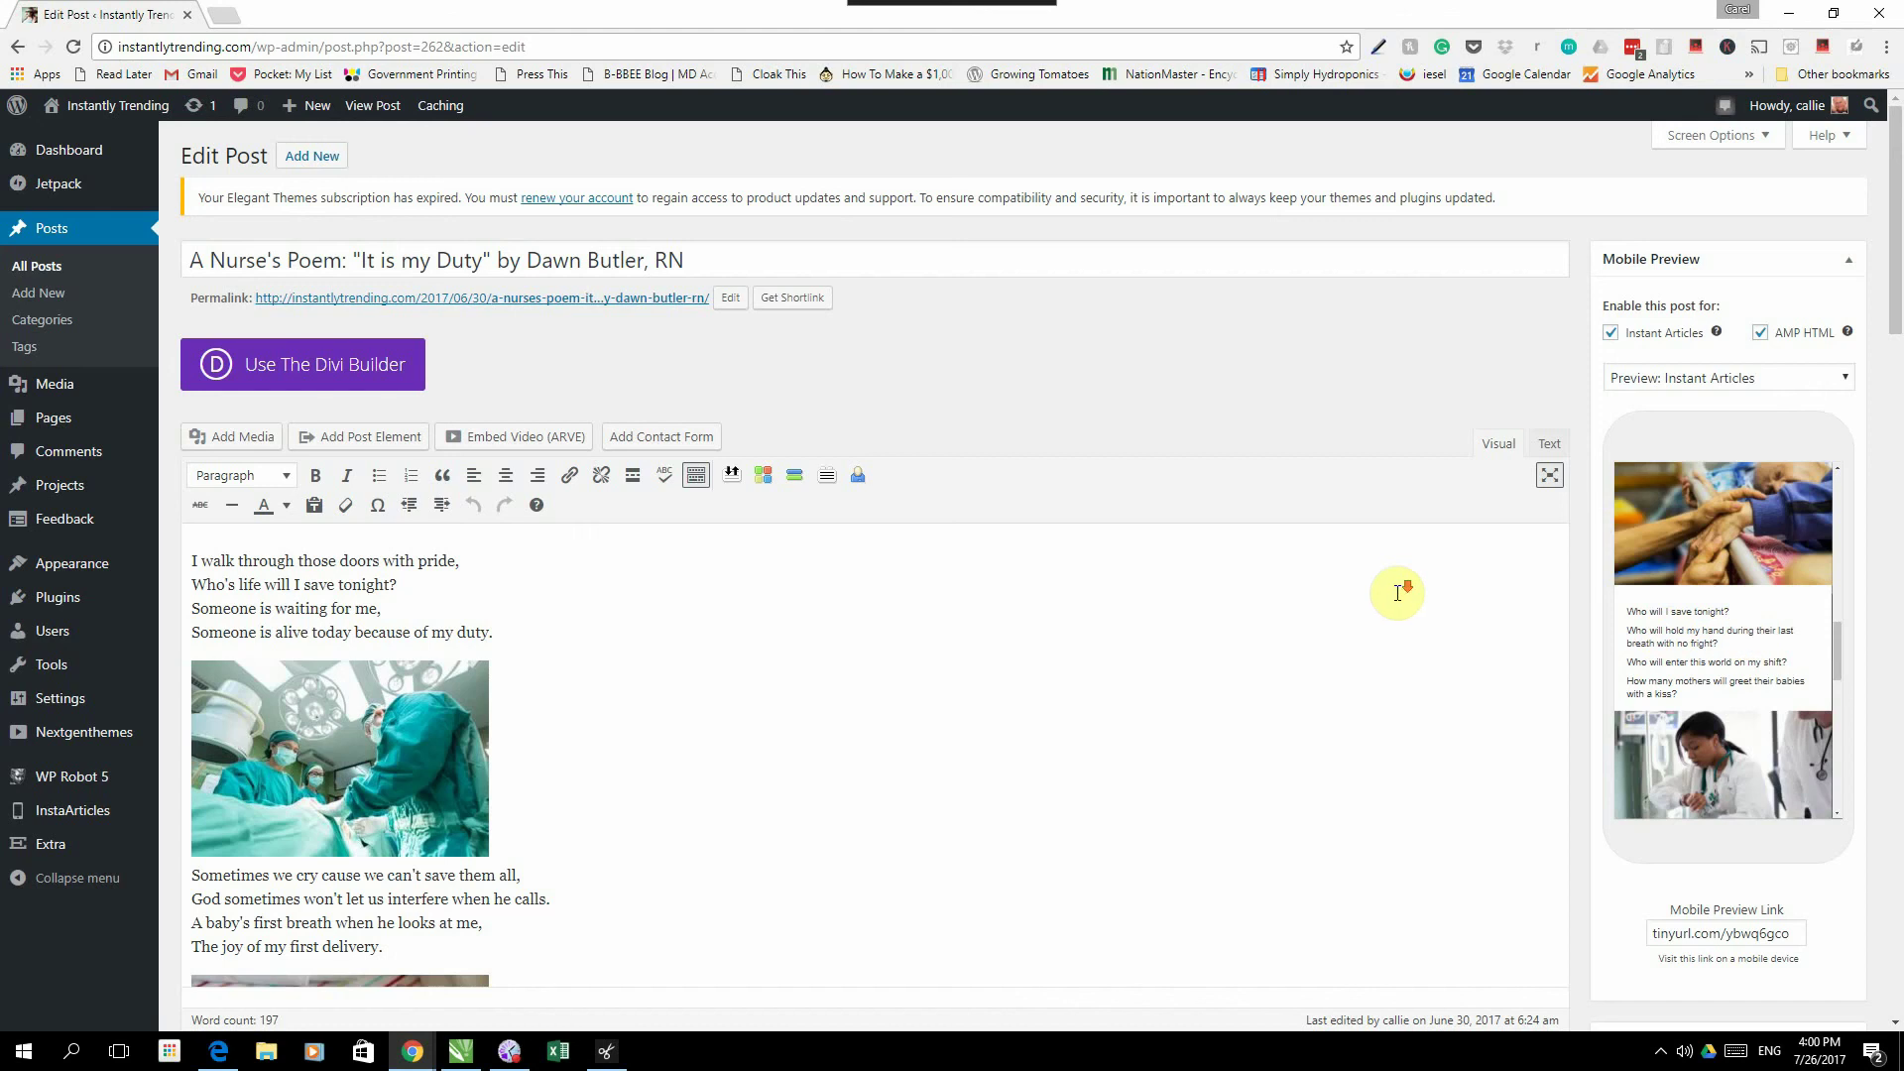
scroll(1388, 590, down, 3)
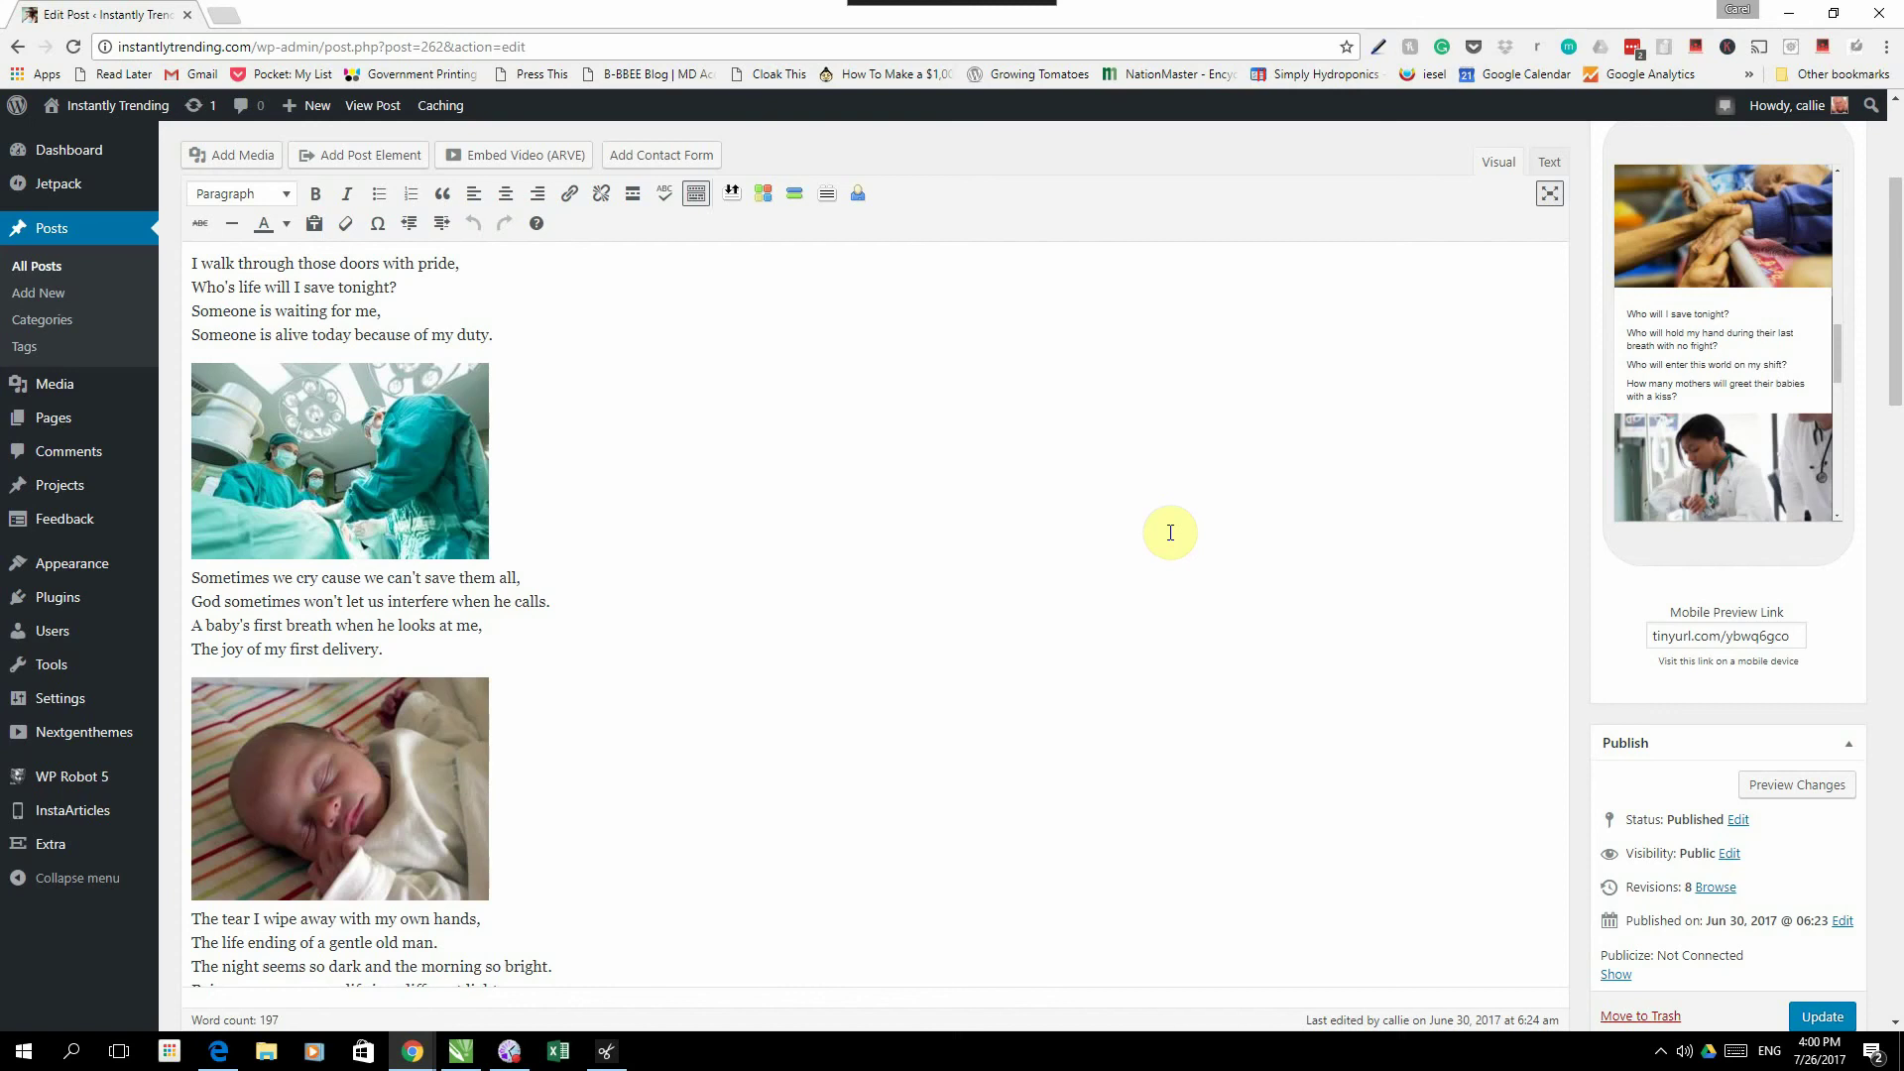
scroll(1706, 357, down, 4)
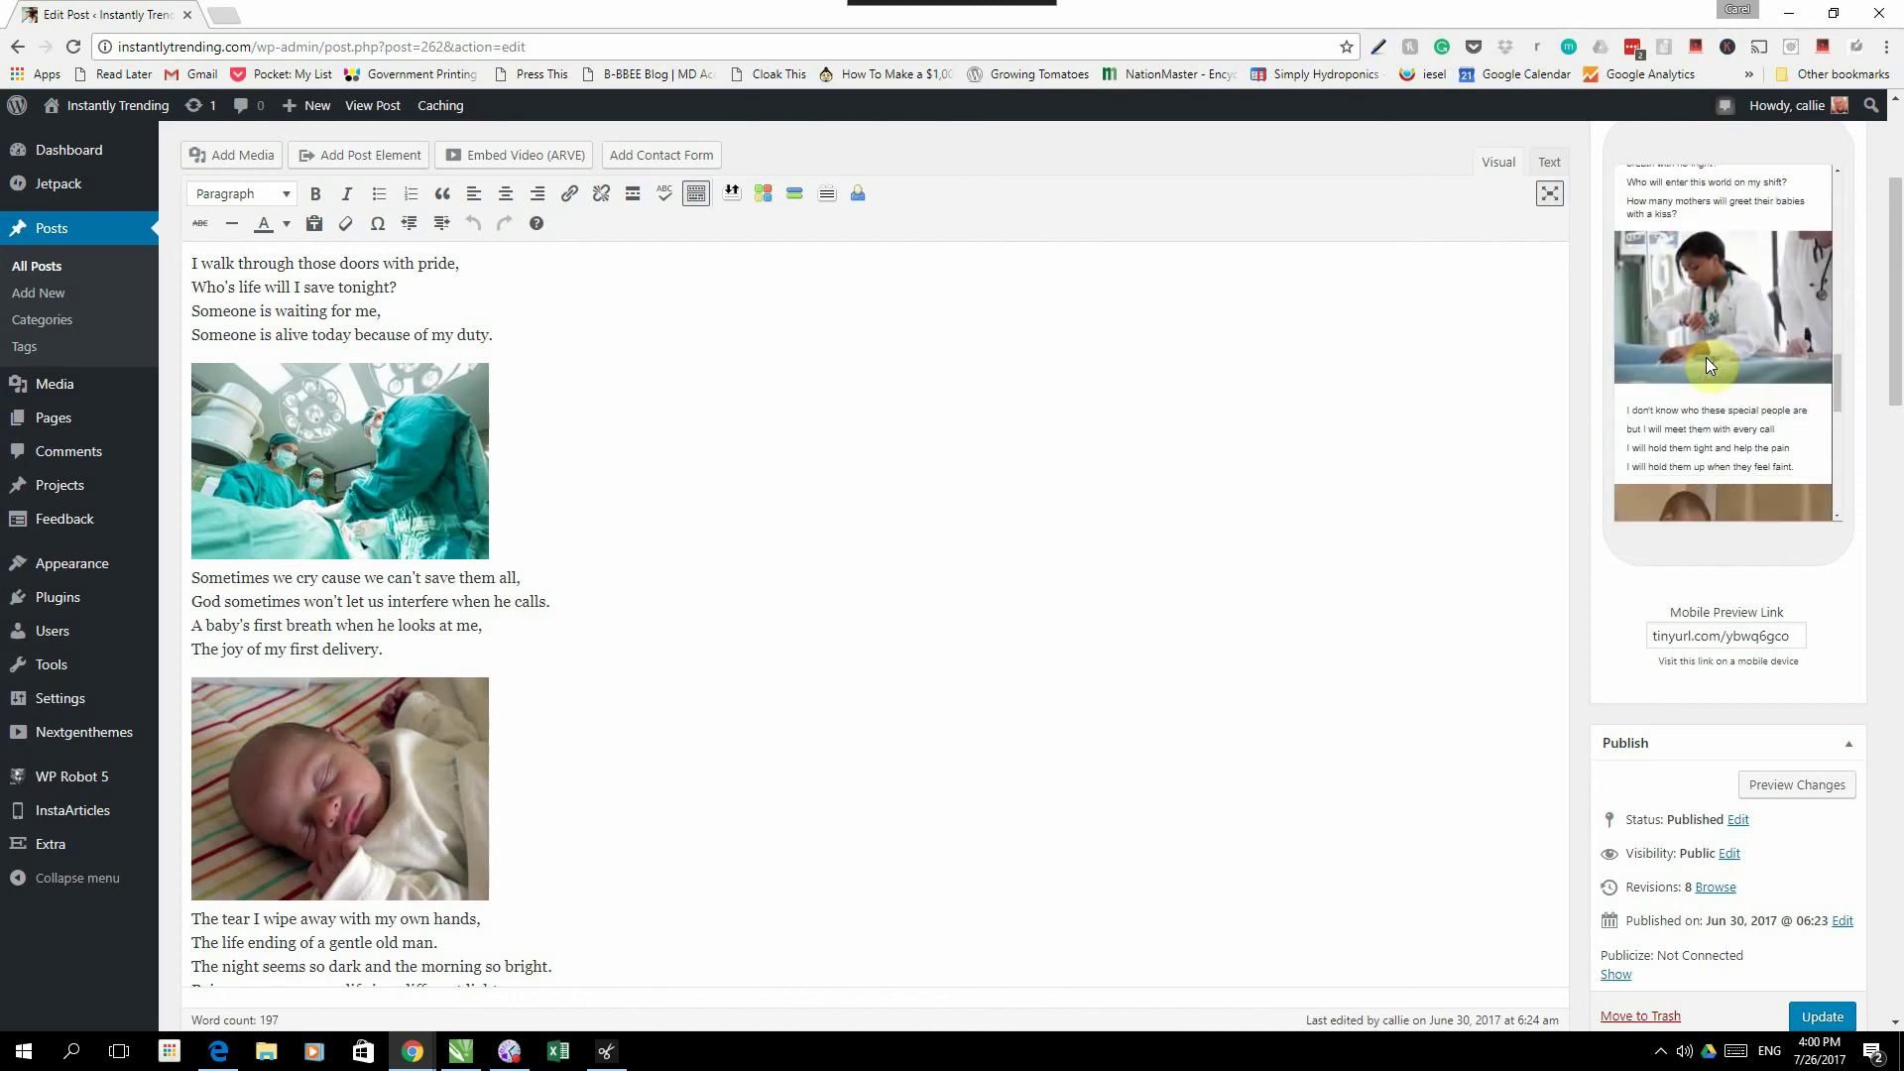
scroll(1706, 357, down, 5)
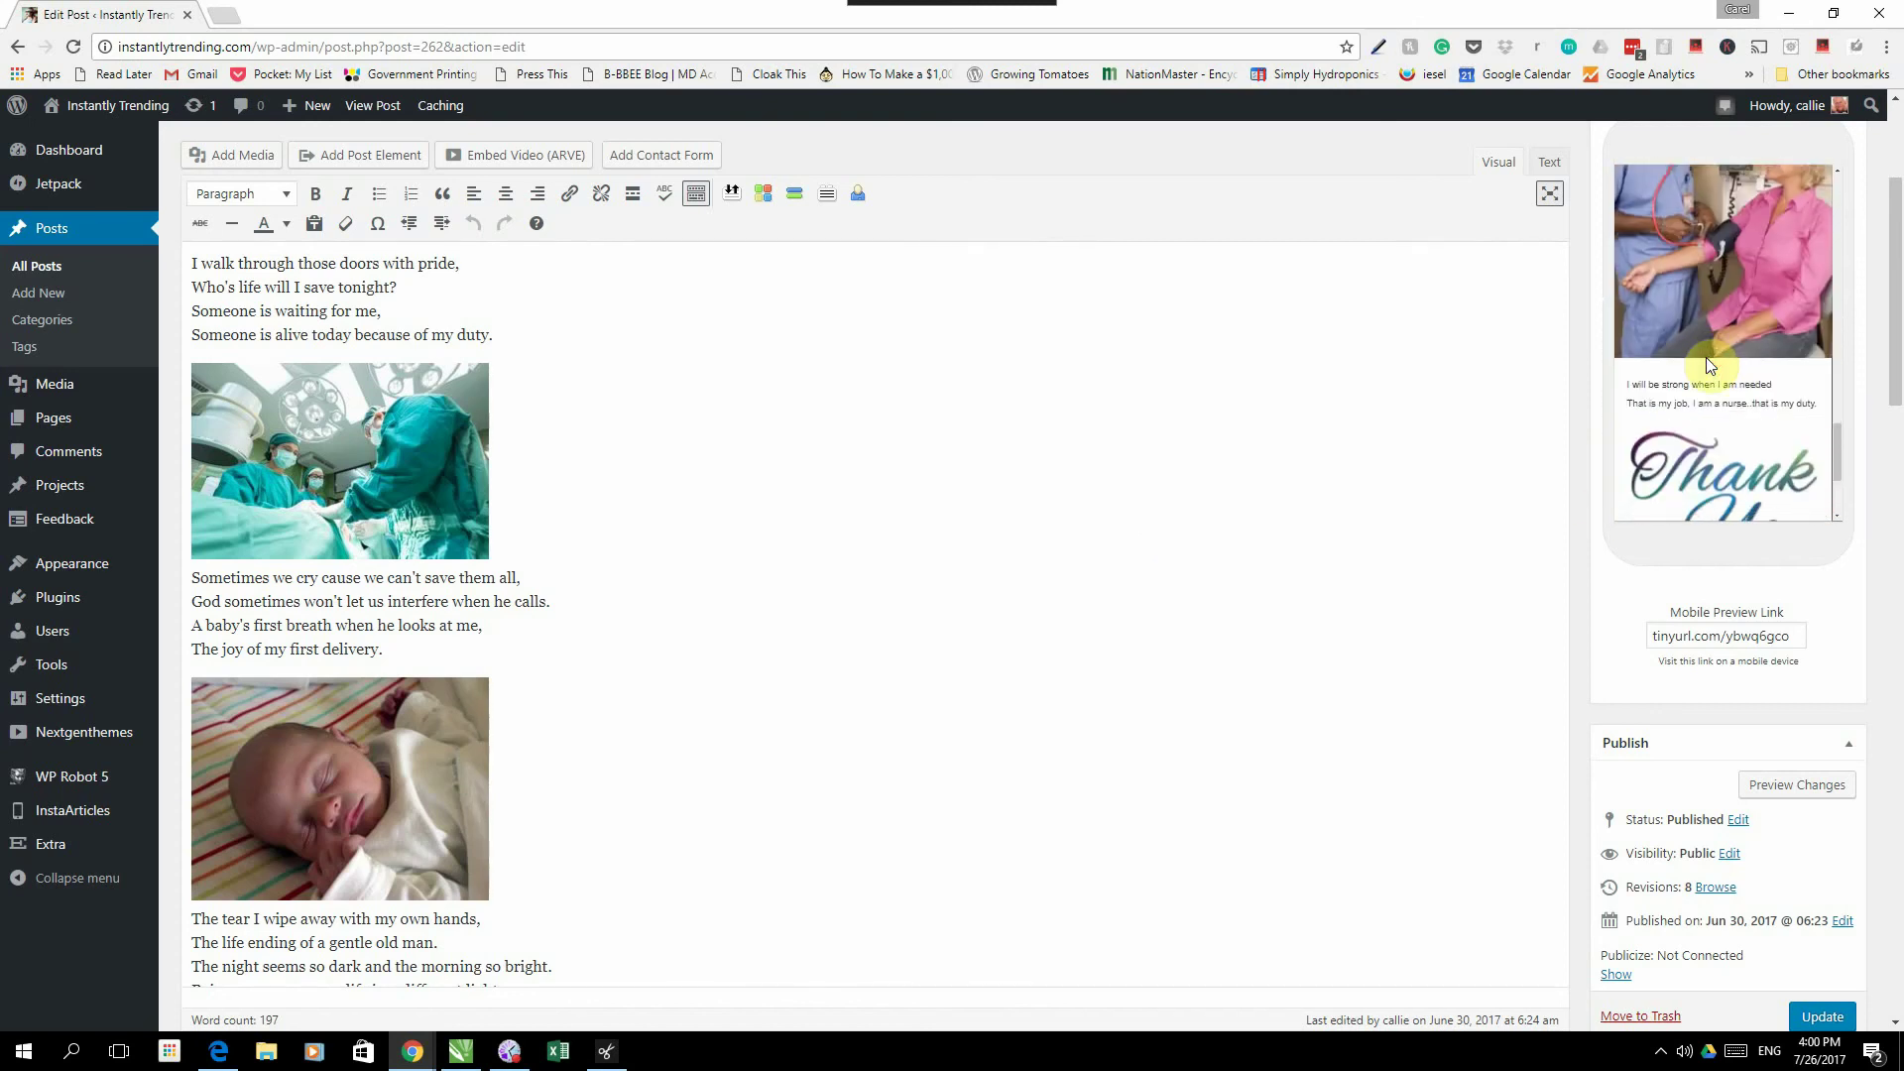
scroll(1706, 357, down, 2)
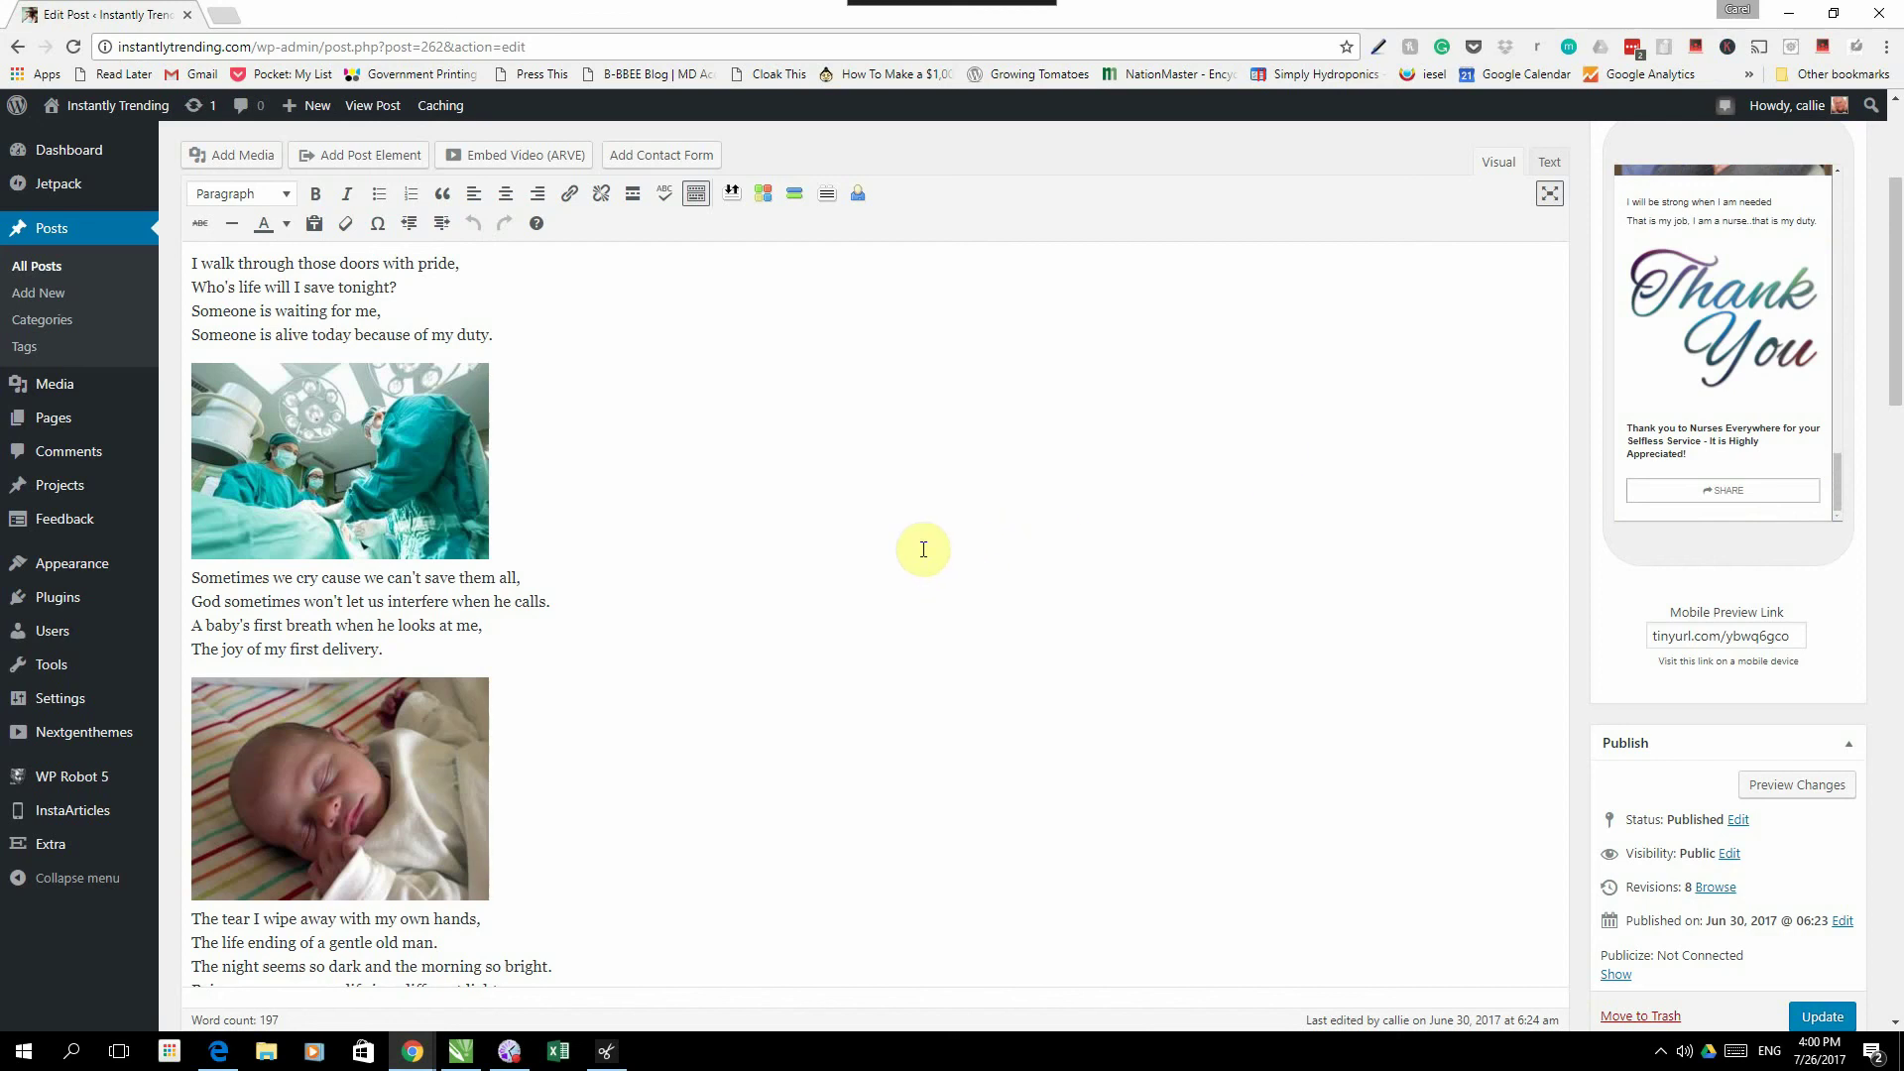
scroll(788, 627, up, 3)
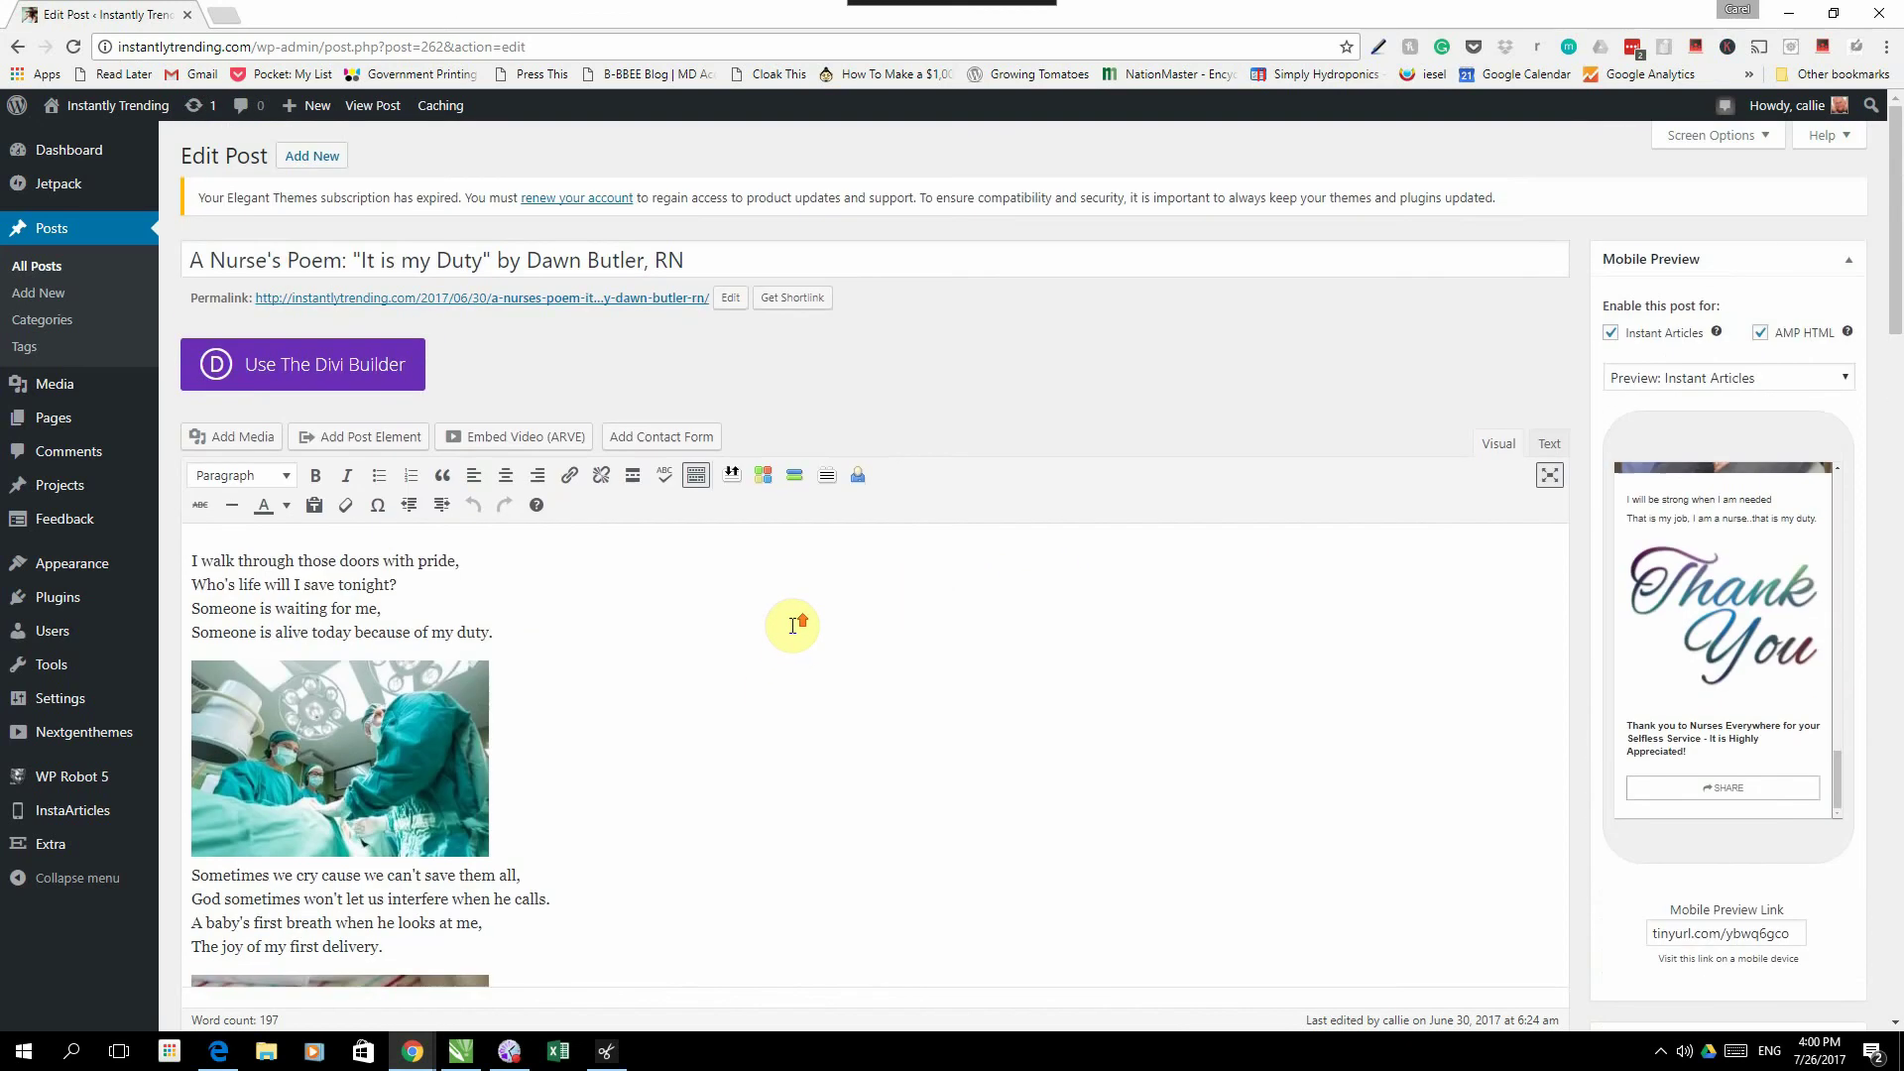